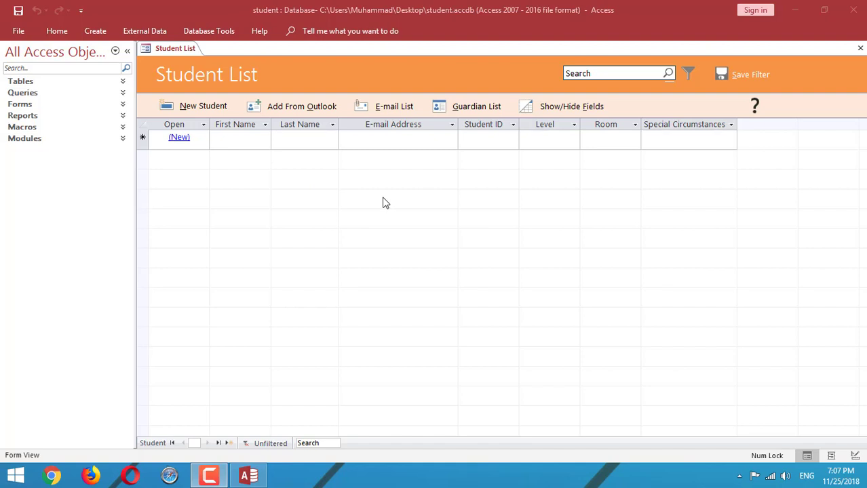
# Open a blank new student record and examine its guardian information, including the empty Guardian Details form
pyautogui.click(211, 109)
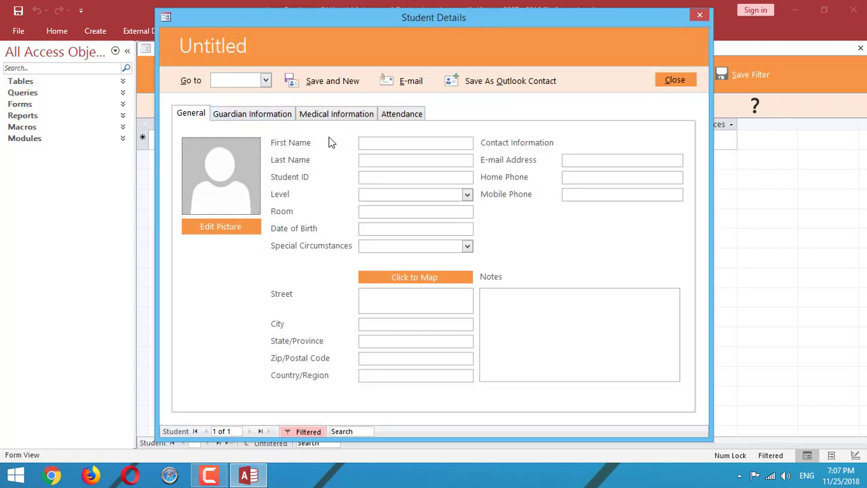
pyautogui.click(377, 162)
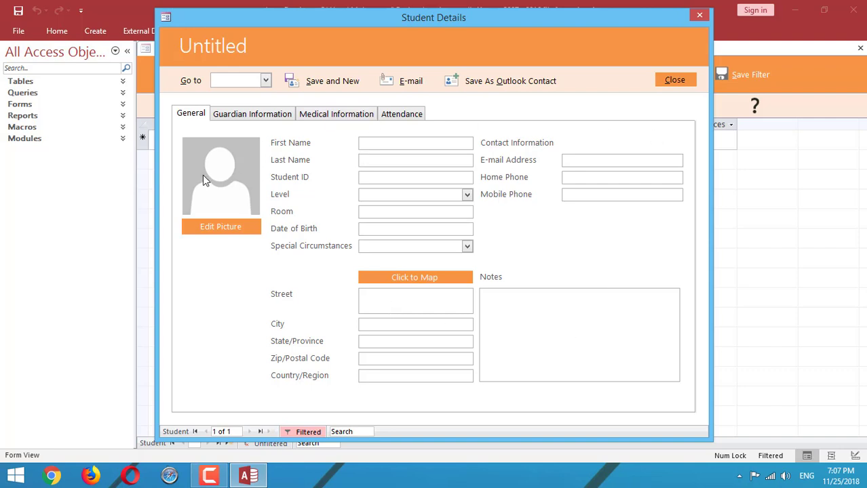
pyautogui.click(254, 115)
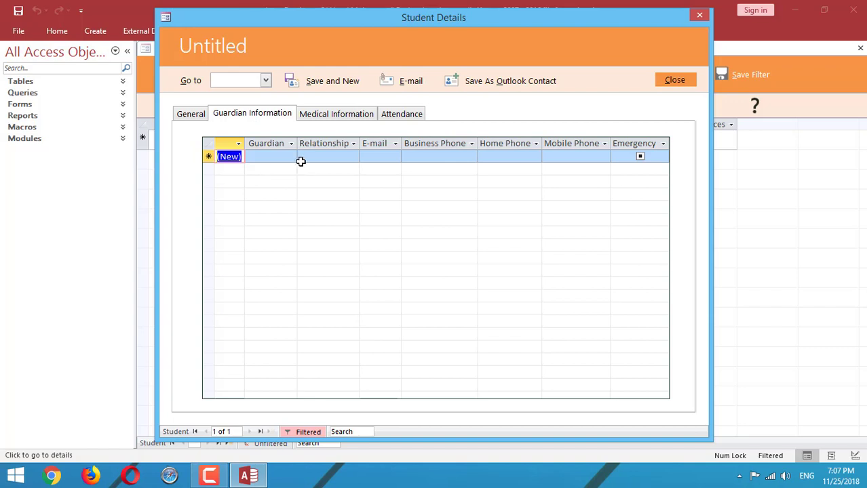
pyautogui.click(228, 160)
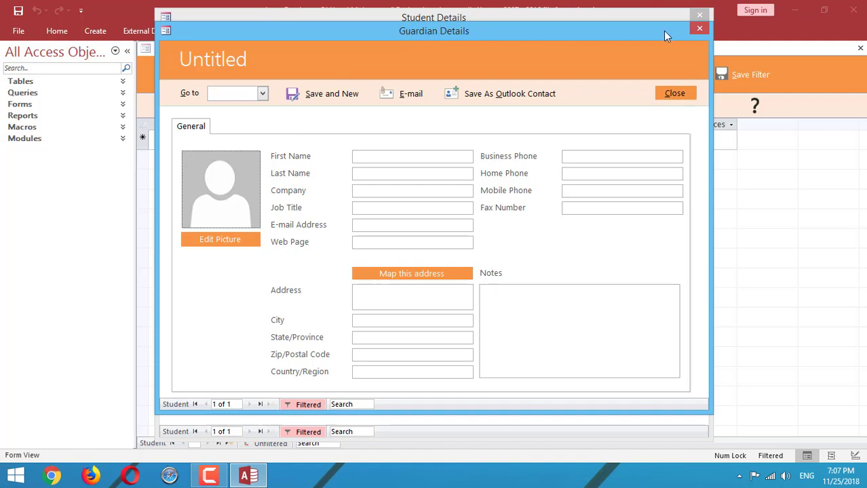
pyautogui.click(699, 30)
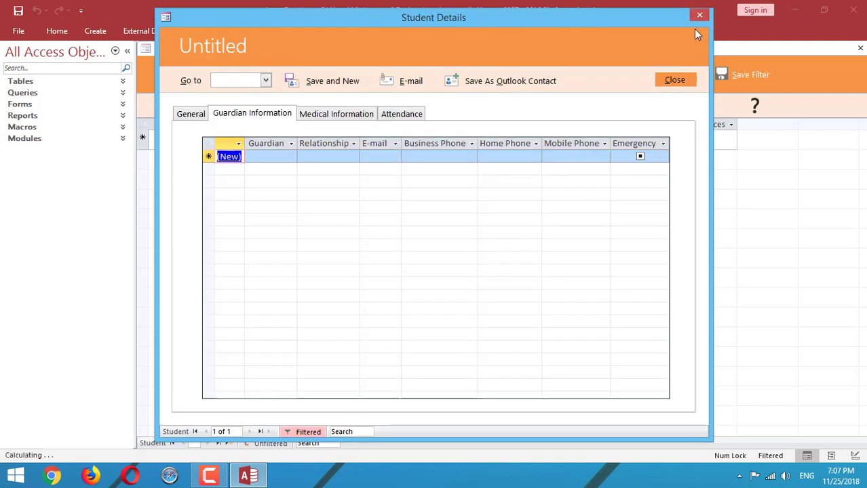
# Examine the new student's medical information and attendance records, including the calendar for choosing an attendance date
pyautogui.click(360, 115)
pyautogui.click(397, 114)
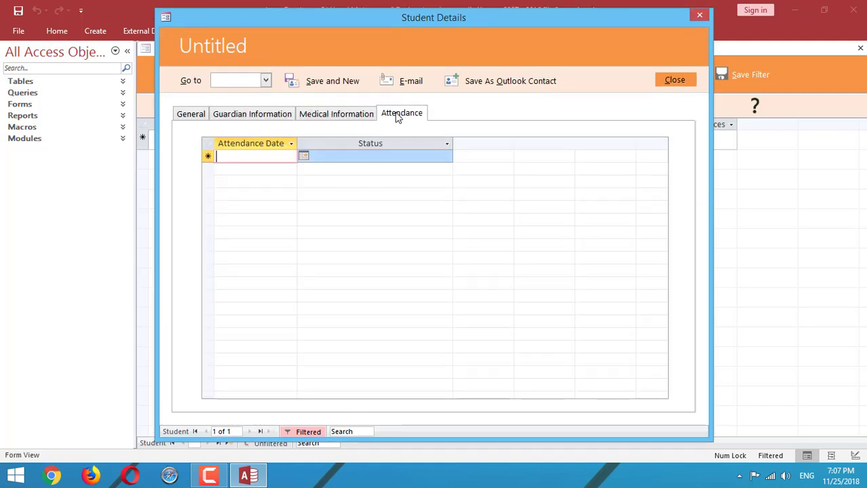
pyautogui.click(304, 156)
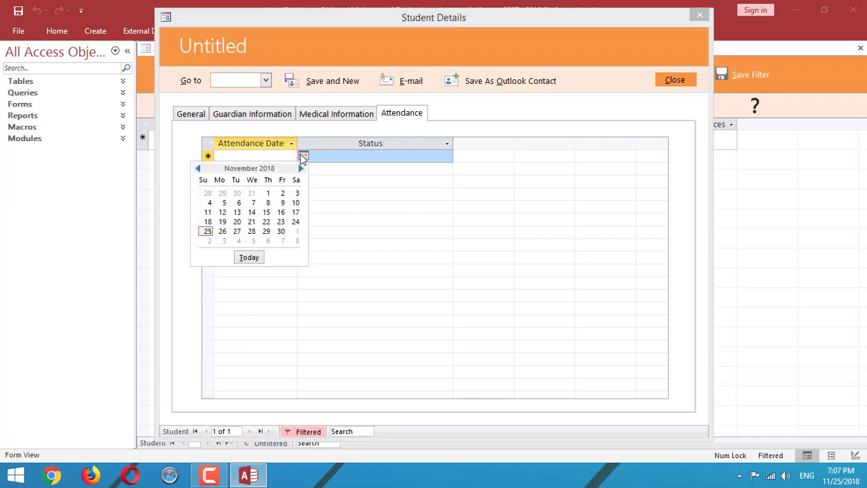
pyautogui.click(357, 159)
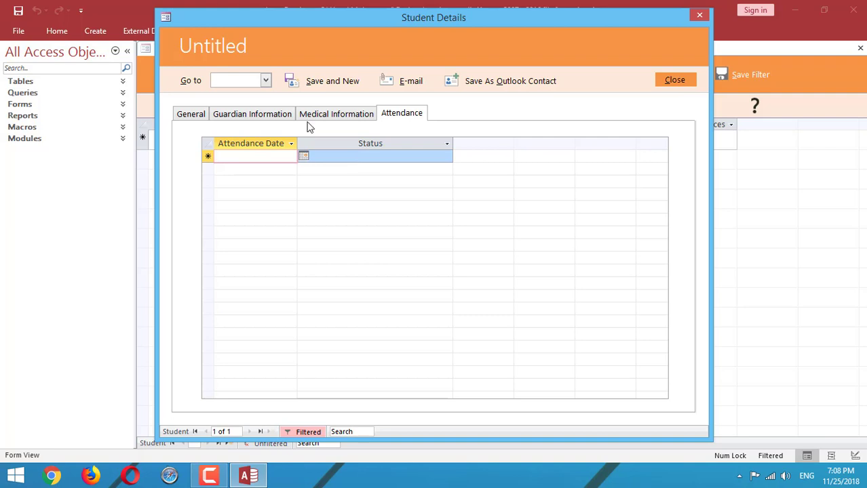
# Review the general fields of the blank Student Details form, then close it without entering data
pyautogui.click(191, 116)
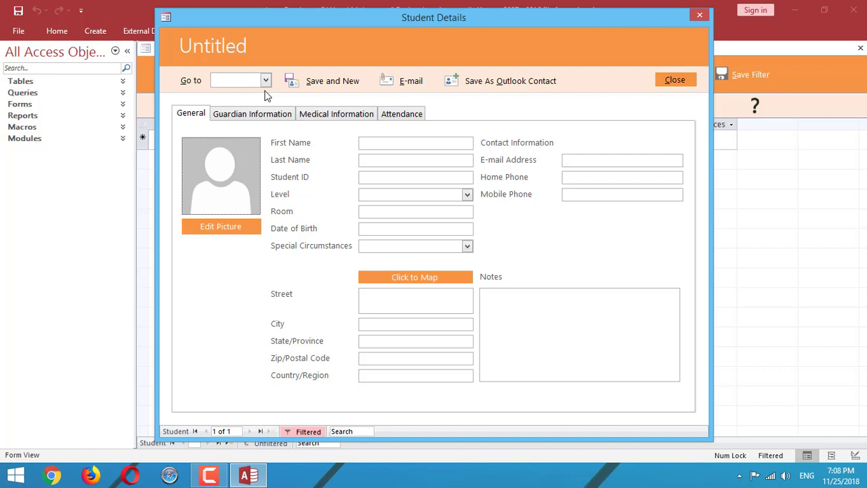
pyautogui.click(248, 79)
pyautogui.click(370, 143)
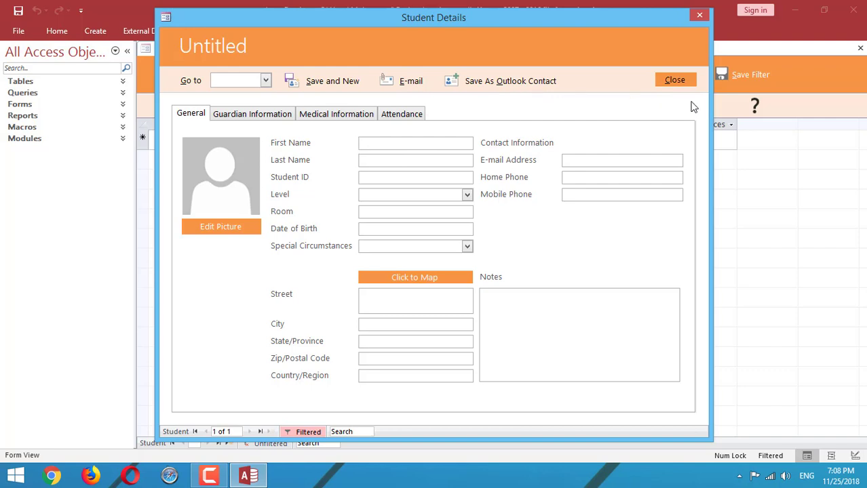
pyautogui.moveTo(533, 23); pyautogui.dragTo(499, 30)
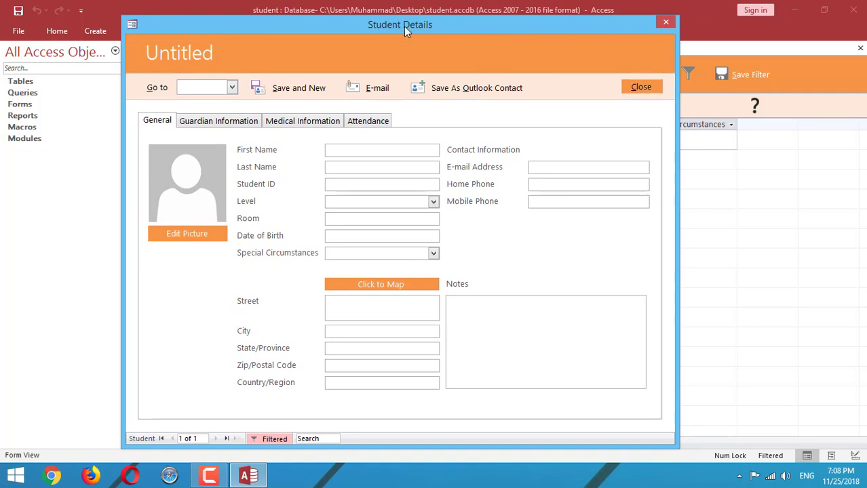
pyautogui.moveTo(404, 25); pyautogui.dragTo(380, 23)
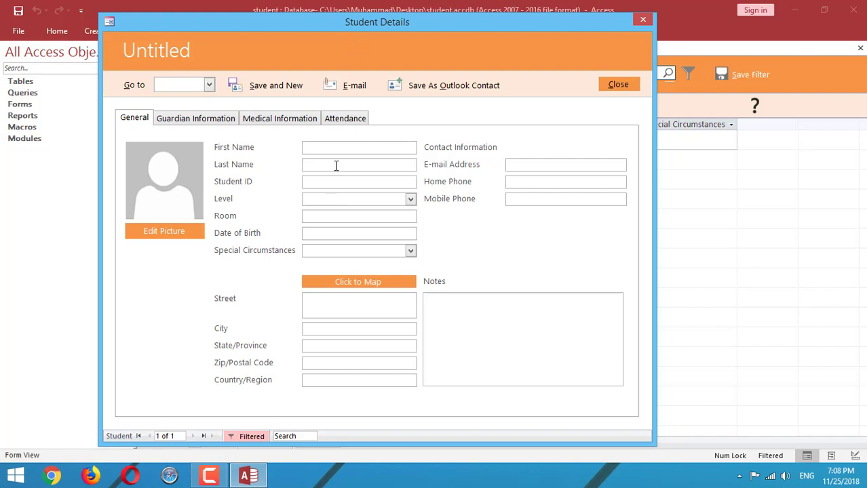
pyautogui.click(615, 86)
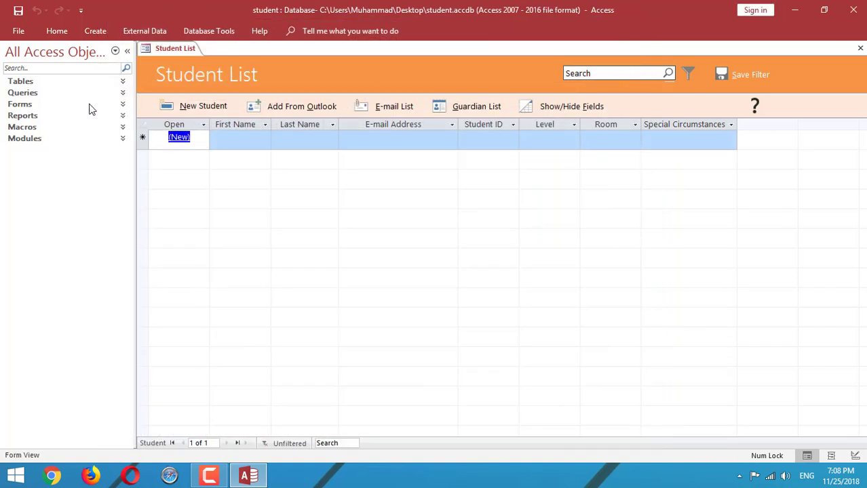
# Look through the database's forms and view the Attendance Subform, closing it when done
pyautogui.click(123, 106)
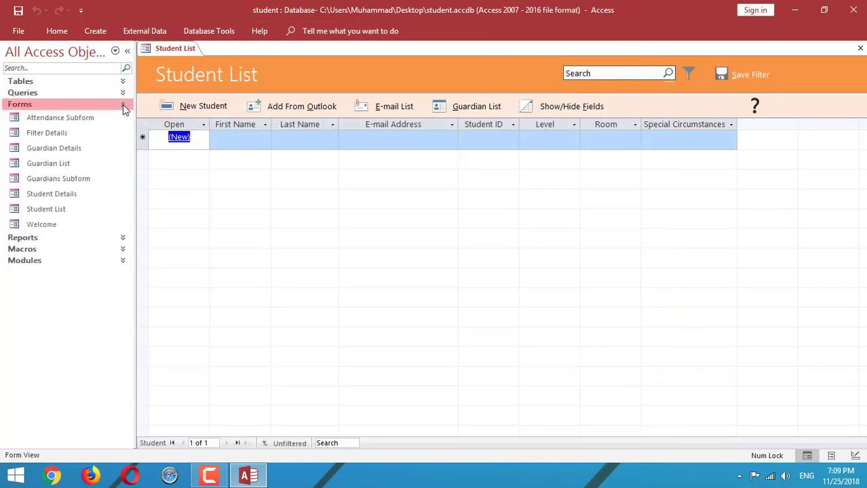
pyautogui.doubleClick(61, 119)
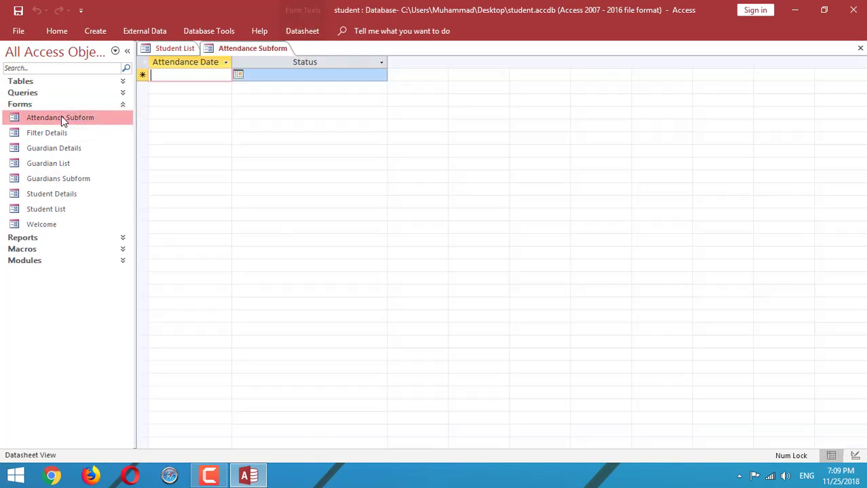
pyautogui.rightClick(262, 49)
pyautogui.click(285, 69)
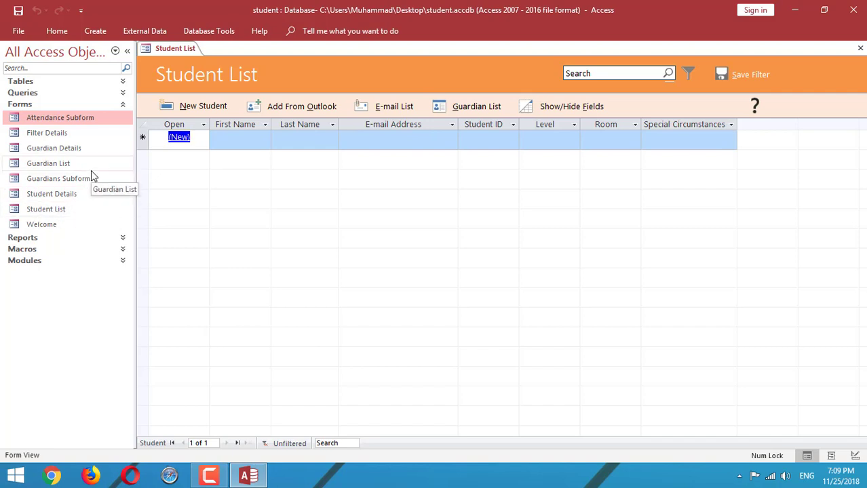
pyautogui.click(123, 104)
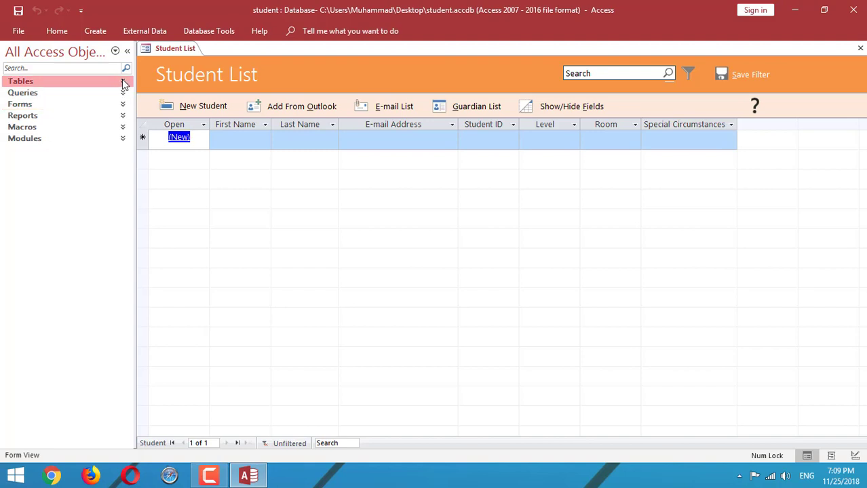
# List the database's tables and view the Students table's fields in Datasheet View, closing the table when done
pyautogui.click(122, 81)
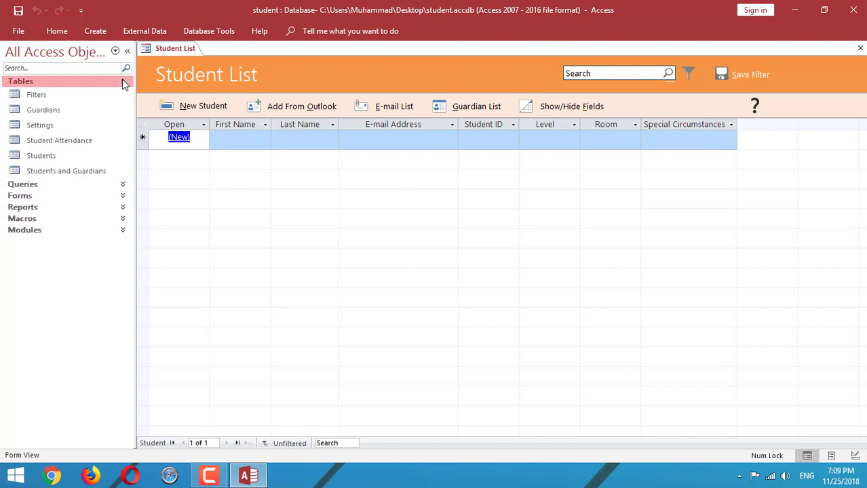
pyautogui.click(50, 160)
pyautogui.doubleClick(52, 160)
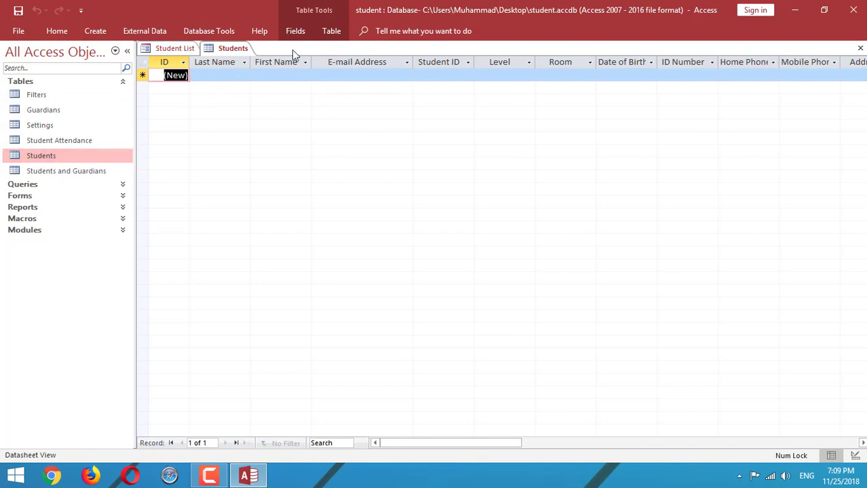
pyautogui.rightClick(239, 57)
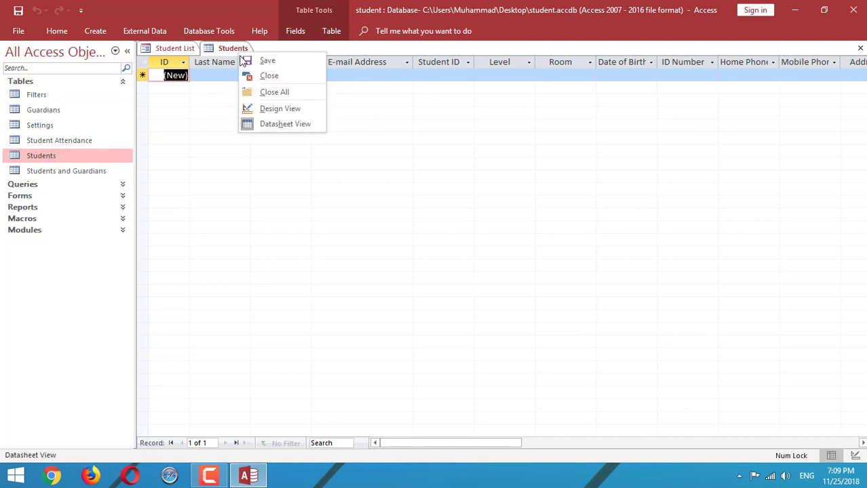
pyautogui.click(250, 76)
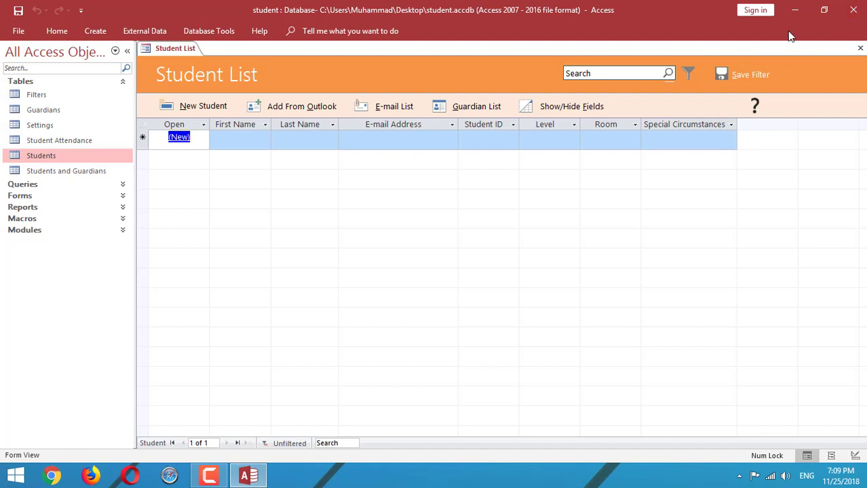
# Close the student database and start Access again from a Windows search for "access"
pyautogui.click(855, 10)
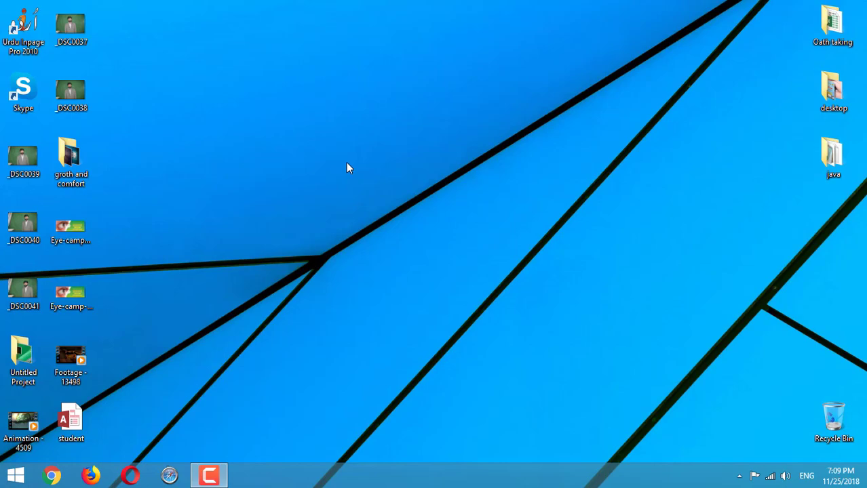
pyautogui.press('super')
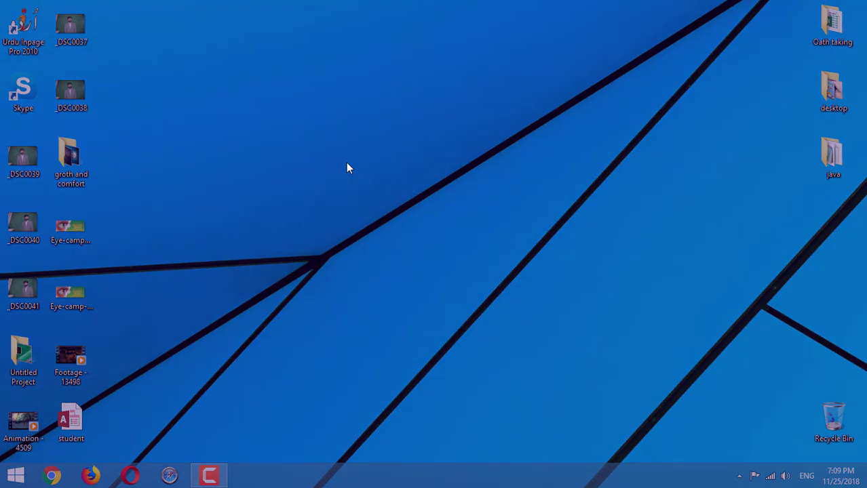
pyautogui.write('access')
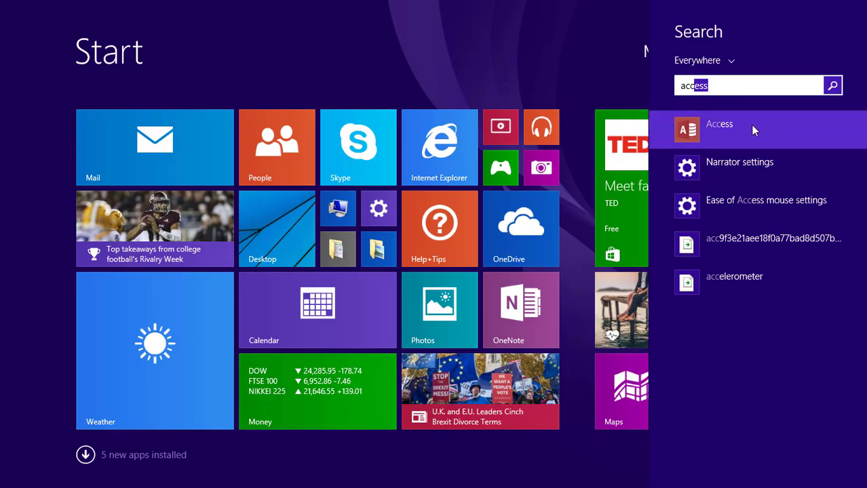
pyautogui.click(751, 129)
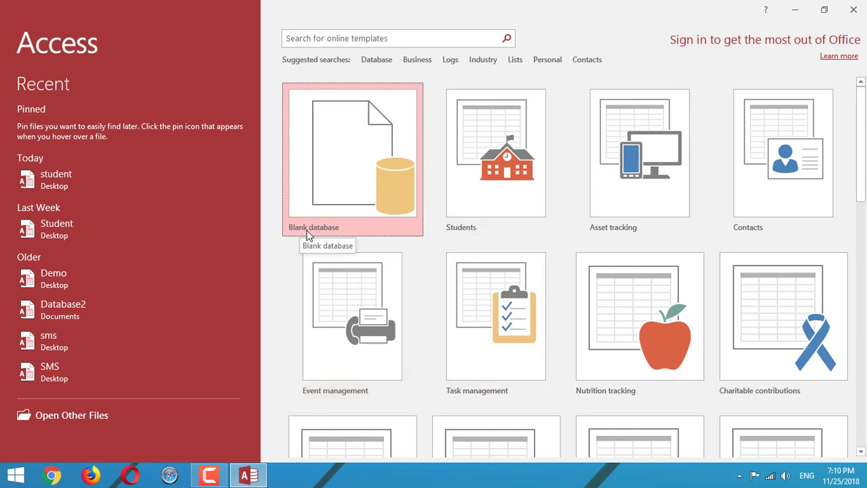
# Create a blank database named sms in the Desktop folder
pyautogui.click(342, 194)
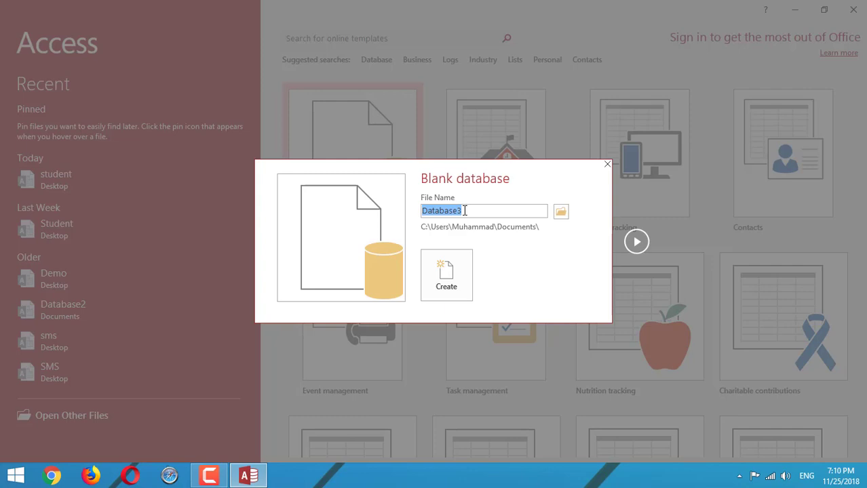
pyautogui.write('st')
pyautogui.press('BackSpace')
pyautogui.press('BackSpace')
pyautogui.write('sms')
pyautogui.click(562, 207)
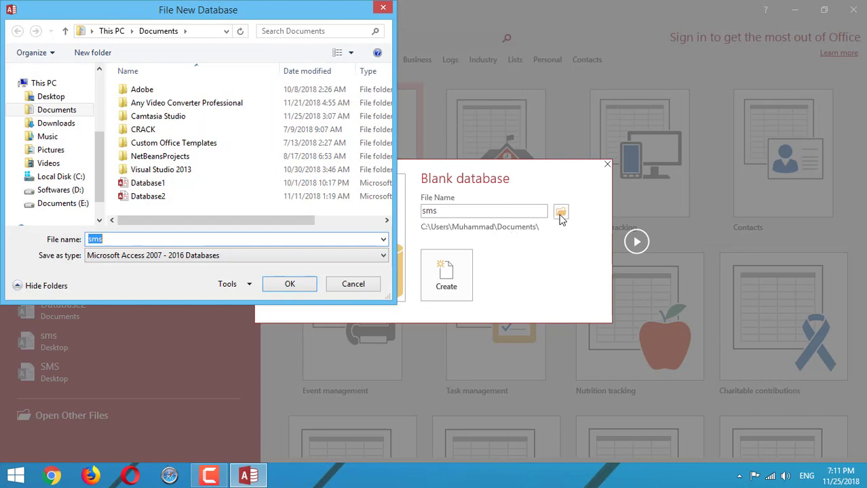
pyautogui.click(60, 101)
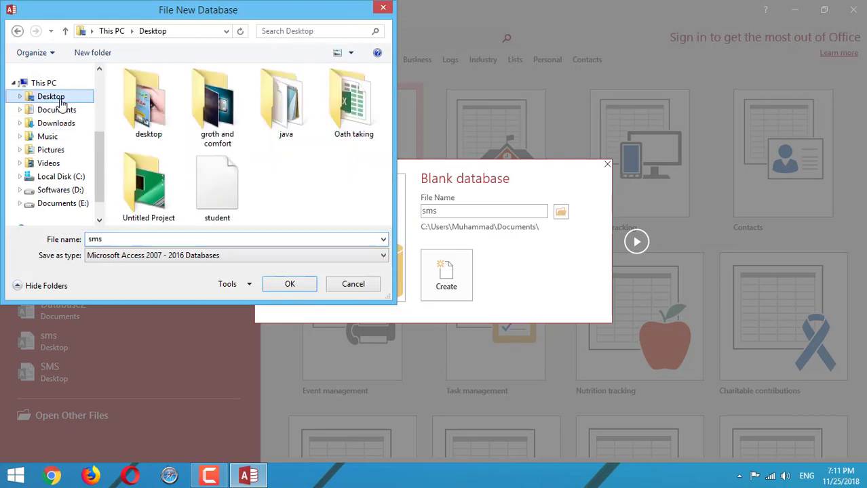
pyautogui.click(290, 284)
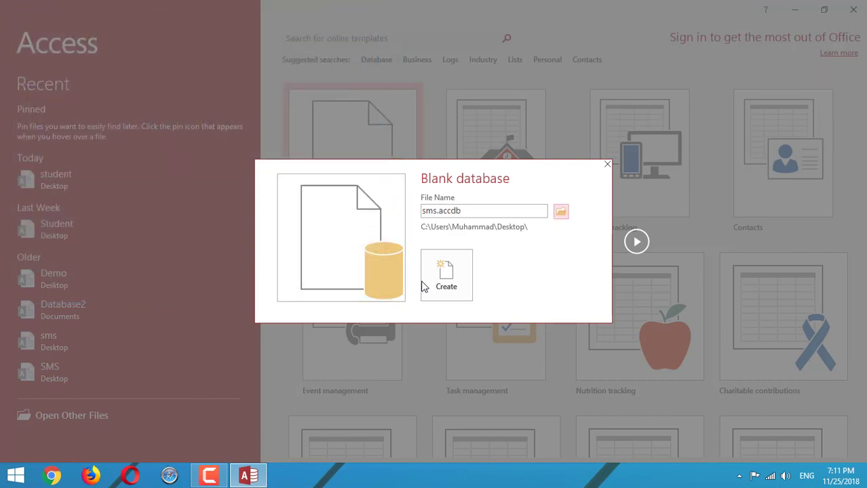
pyautogui.click(445, 285)
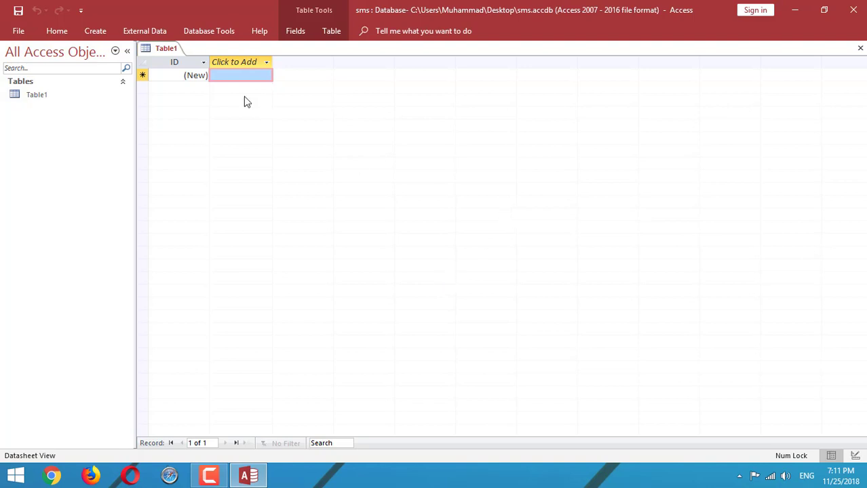
# Keep the ribbon expanded with the Home commands shown, and collapse the Tables group in the object list
pyautogui.click(169, 53)
pyautogui.hotkey('ctrl', 'F1')
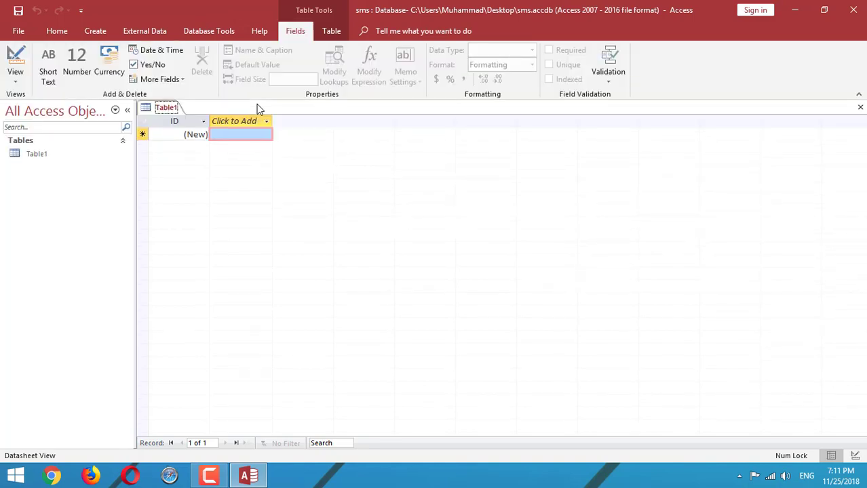
pyautogui.click(56, 32)
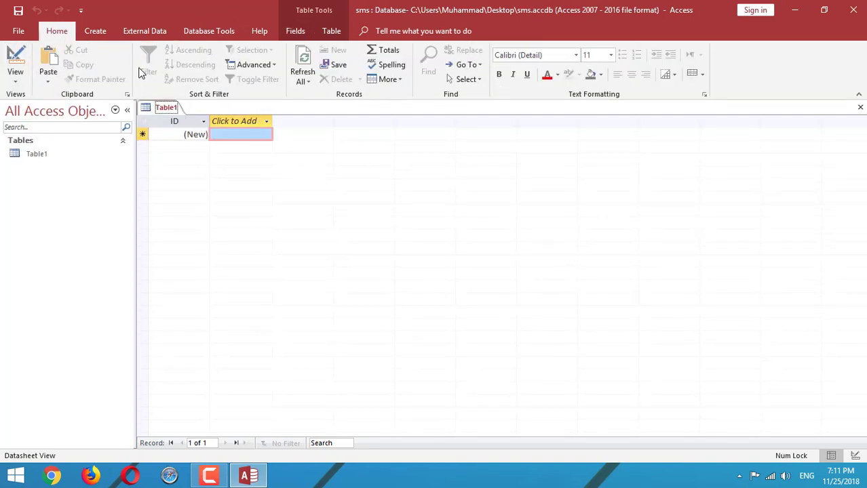
pyautogui.hotkey('ctrl', 'F1')
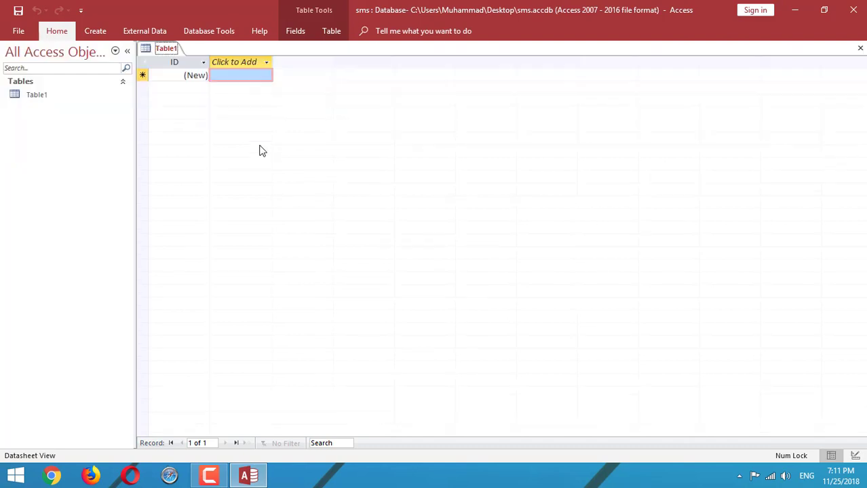
pyautogui.hotkey('ctrl', 'F1')
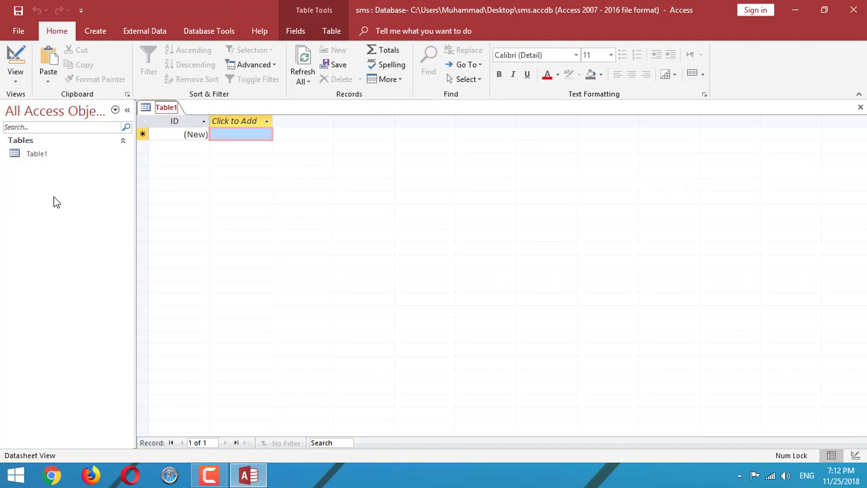
pyautogui.click(22, 141)
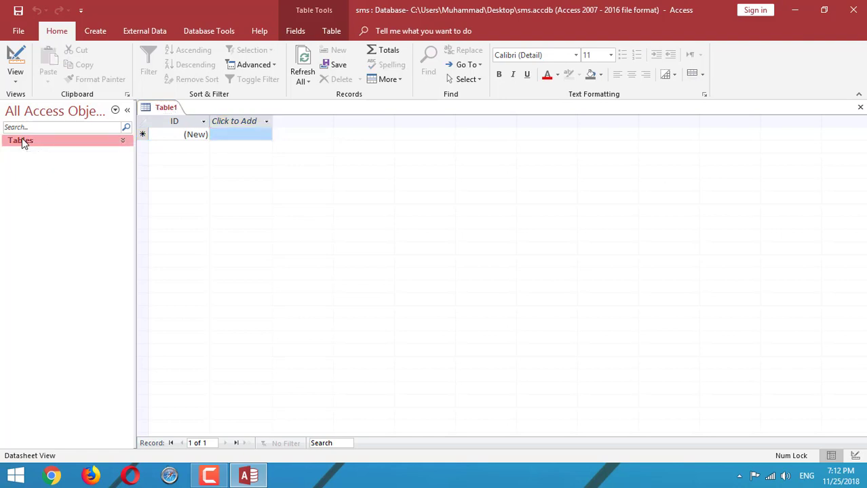
# Expand the Tables group and save Table1 under the table name student
pyautogui.click(23, 141)
pyautogui.click(42, 156)
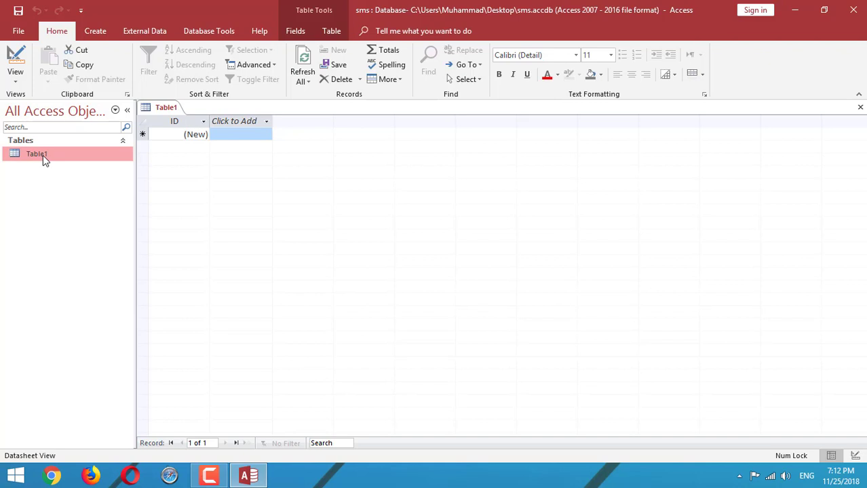
pyautogui.click(163, 108)
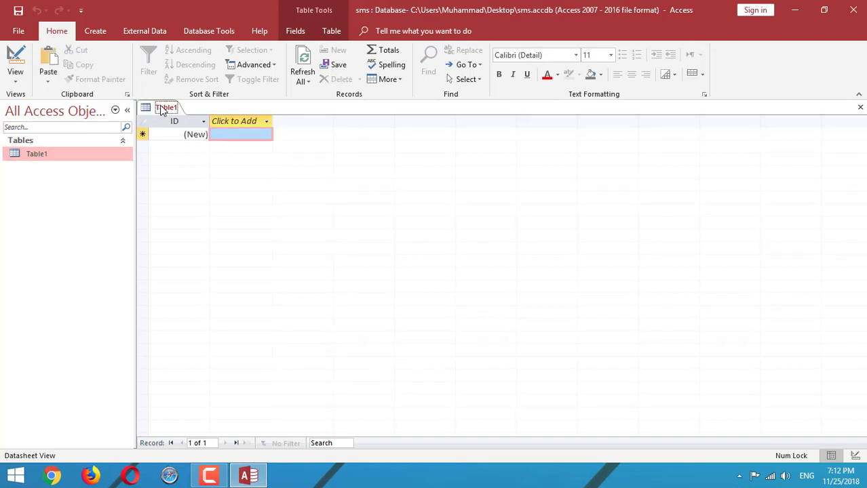
pyautogui.rightClick(162, 111)
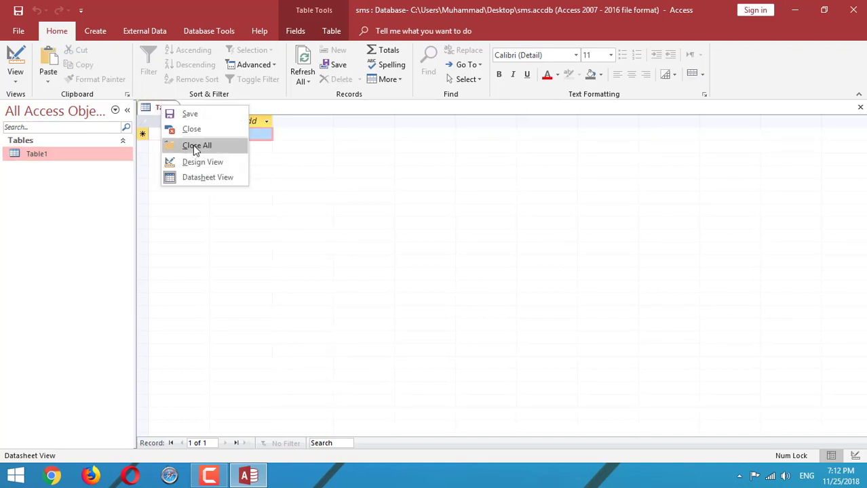
pyautogui.click(202, 114)
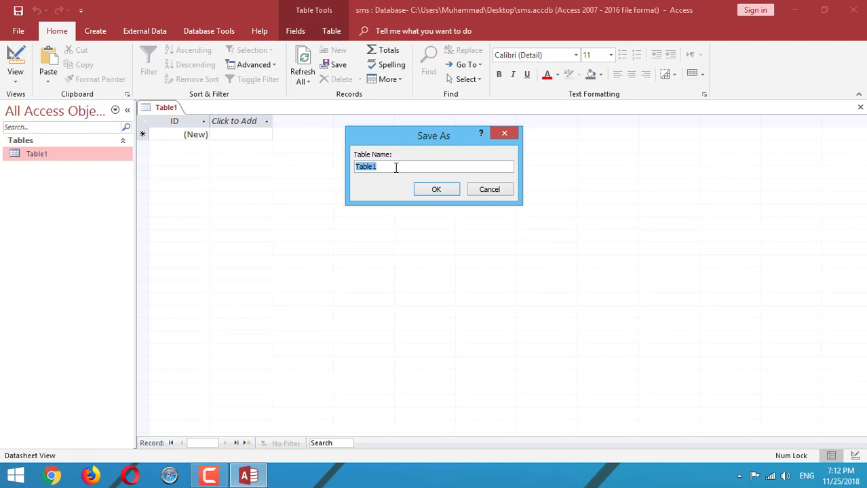
pyautogui.write('student')
pyautogui.click(444, 191)
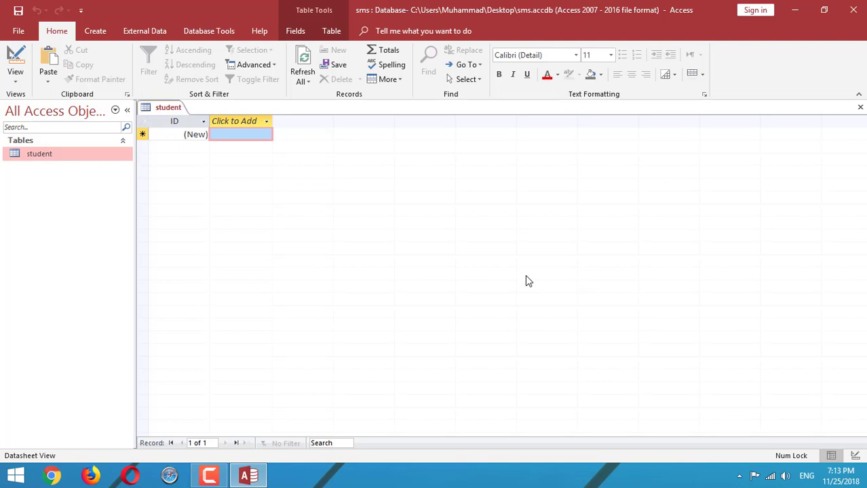
# Switch the student table to Design View and inspect the ID field's data type and primary key row
pyautogui.click(239, 124)
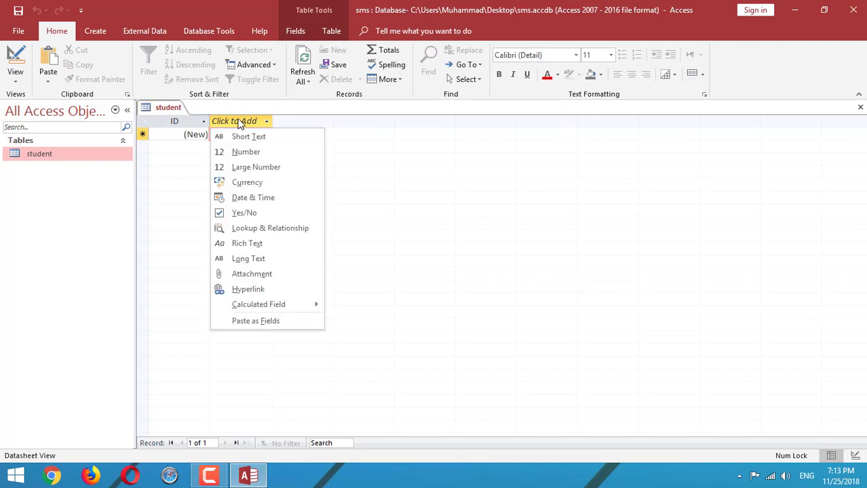
pyautogui.click(309, 120)
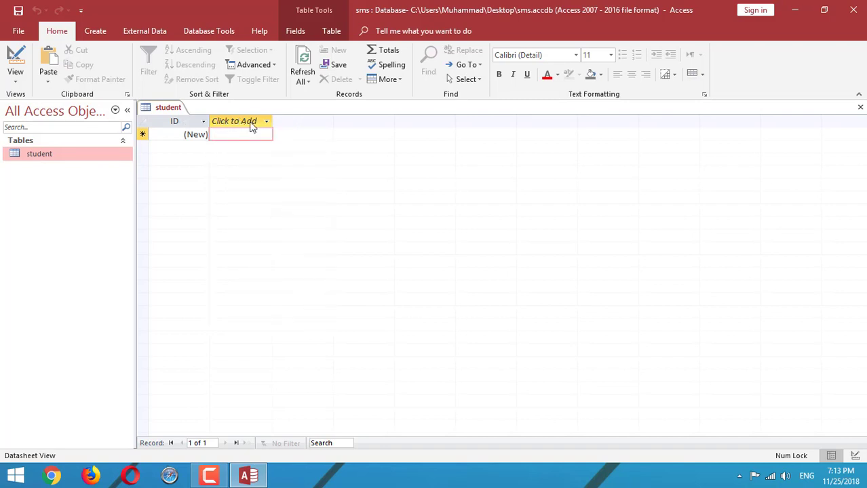
pyautogui.click(161, 109)
pyautogui.click(15, 81)
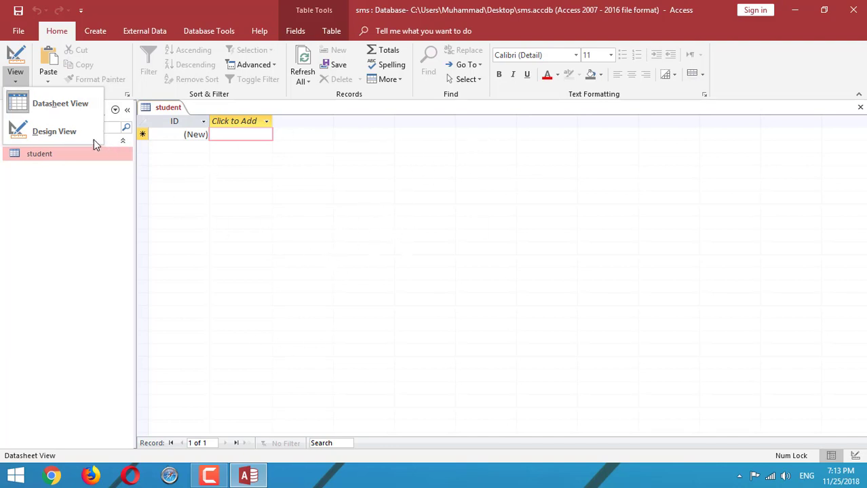
pyautogui.click(54, 132)
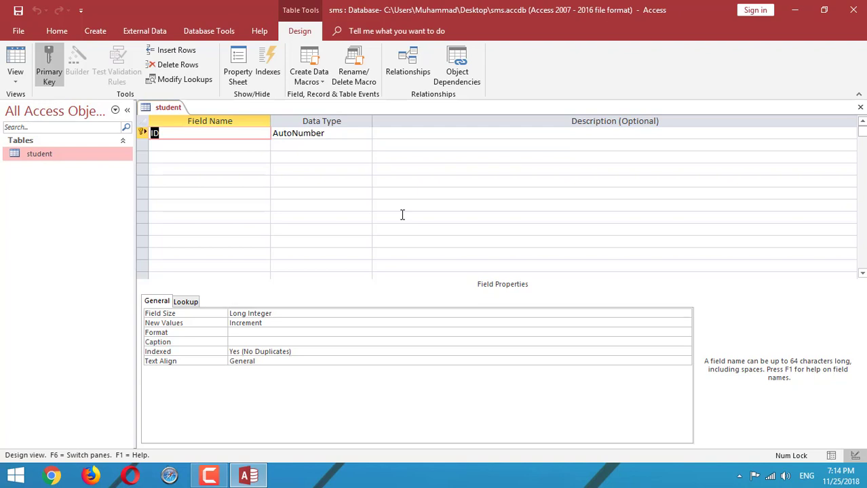
pyautogui.click(203, 136)
pyautogui.click(330, 133)
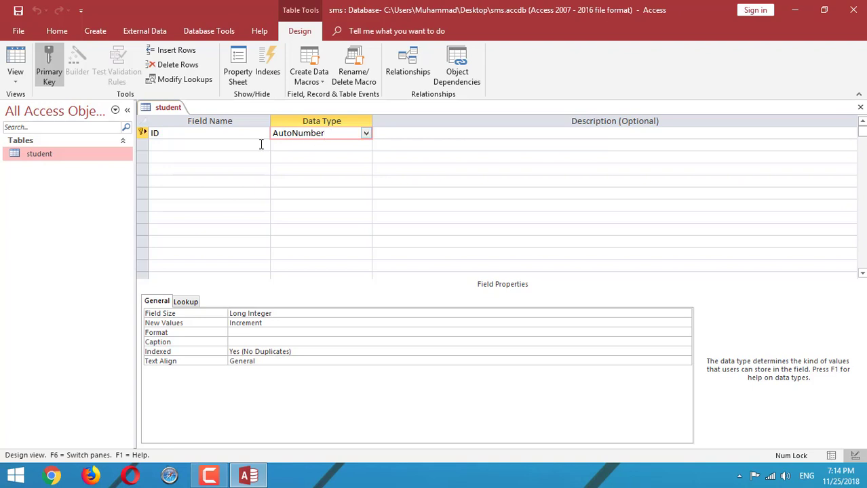
pyautogui.click(256, 147)
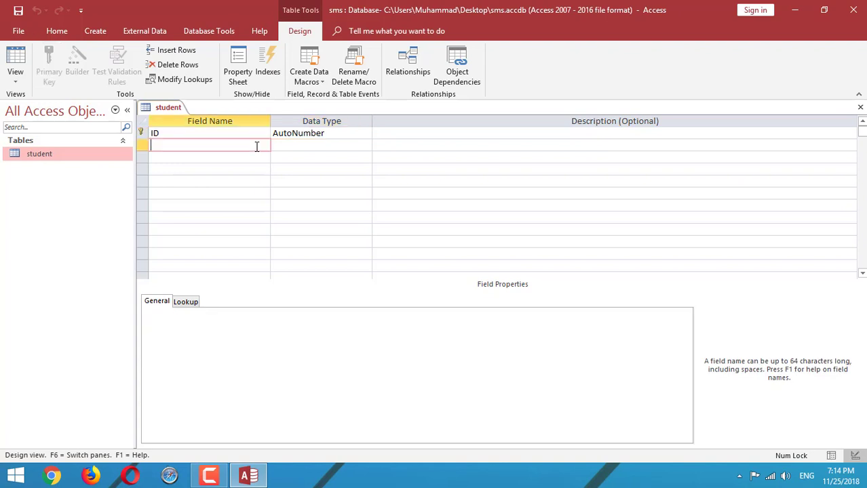
pyautogui.click(141, 133)
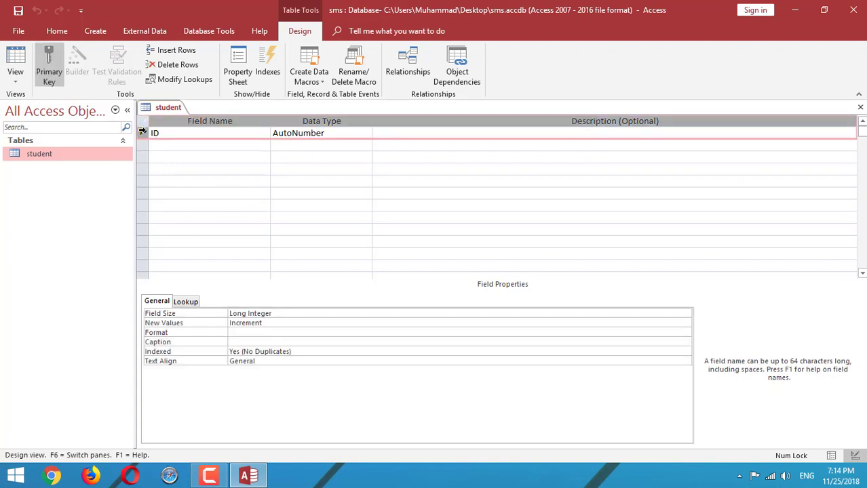
# Add a field named stdName below ID with the Short Text data type
pyautogui.click(154, 145)
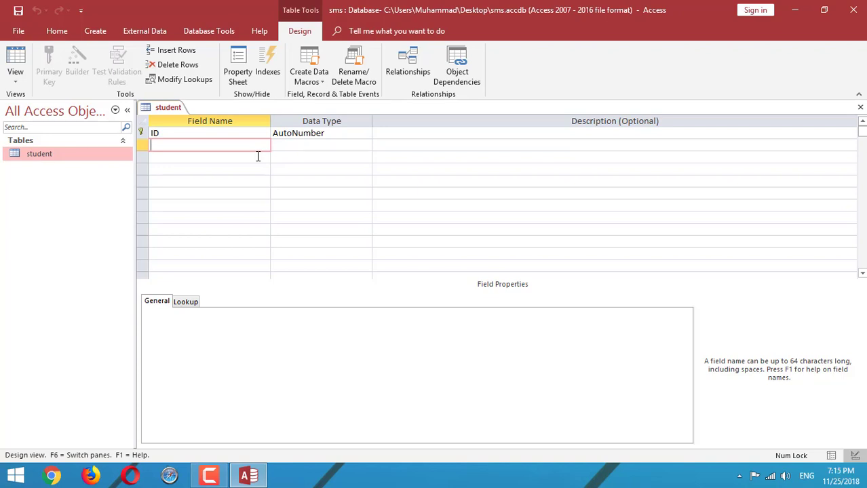
pyautogui.write('stdName')
pyautogui.click(304, 146)
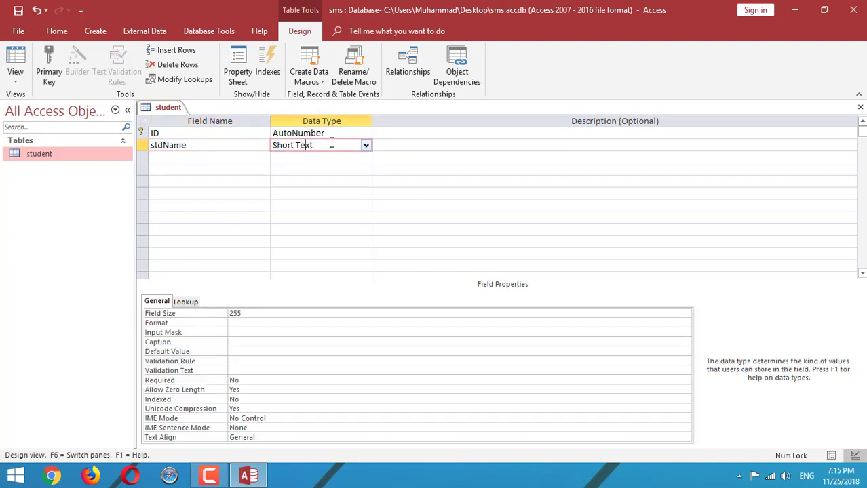
# Try the Number data type on the stdName field, and set it back to Short Text
pyautogui.click(367, 147)
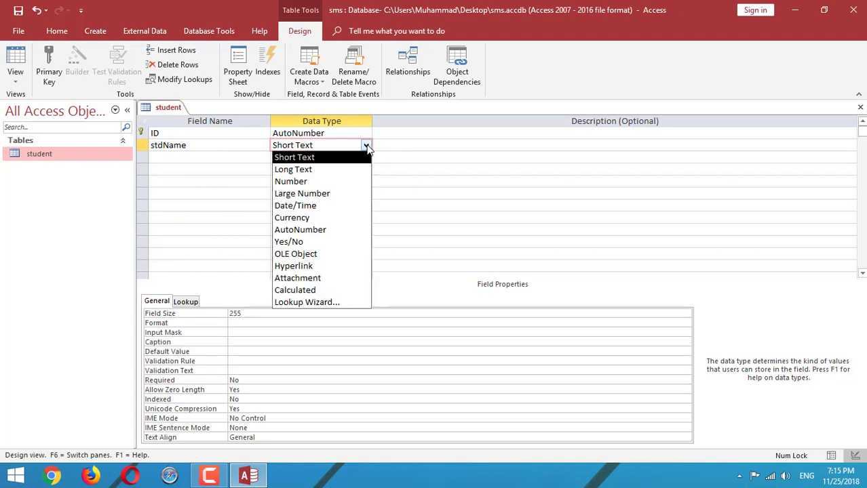
pyautogui.click(297, 181)
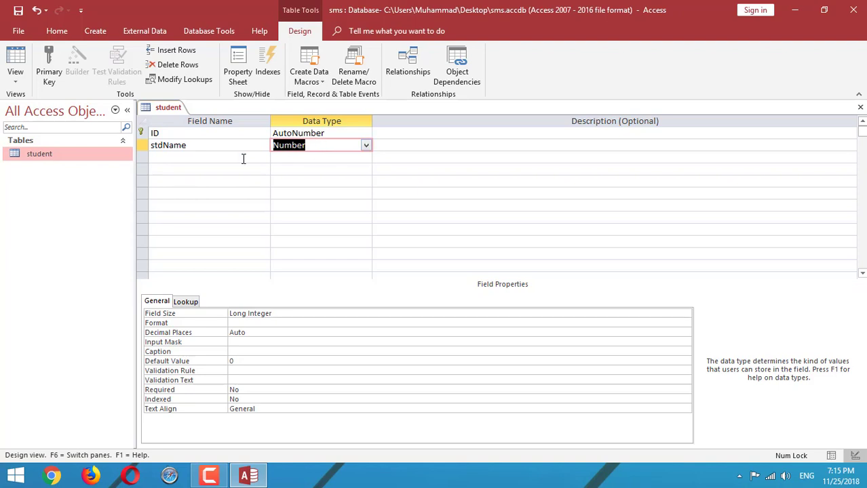
pyautogui.click(365, 146)
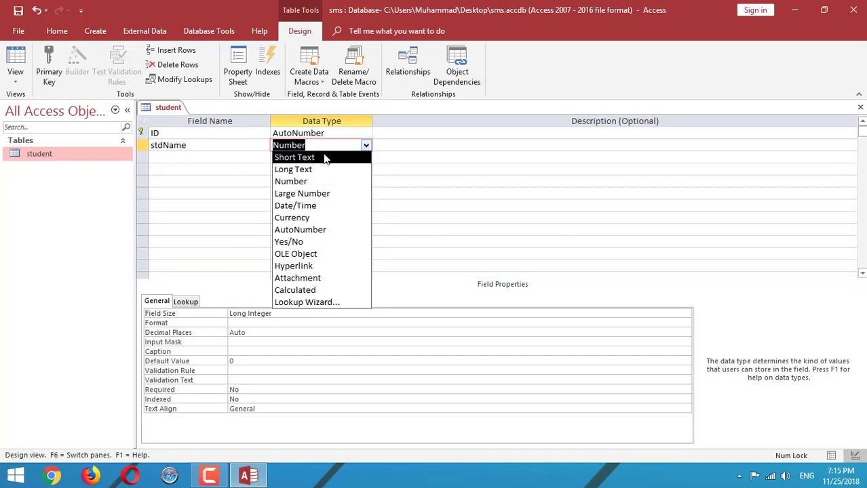
pyautogui.click(324, 158)
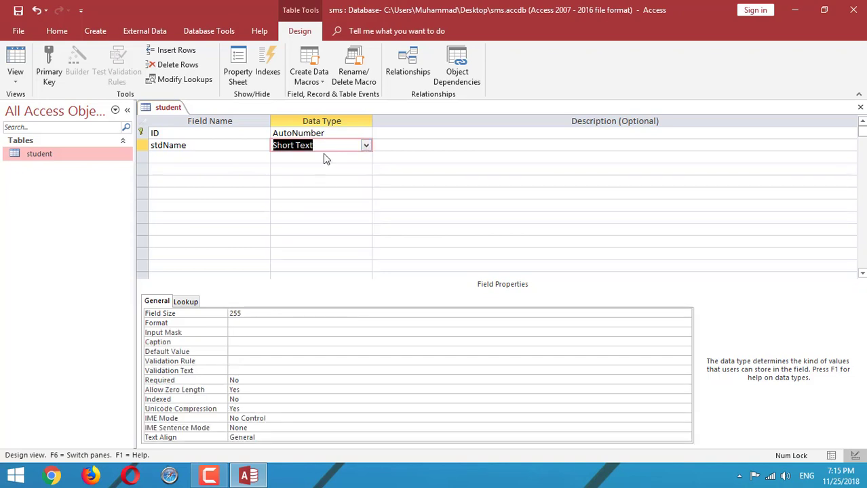
pyautogui.click(412, 145)
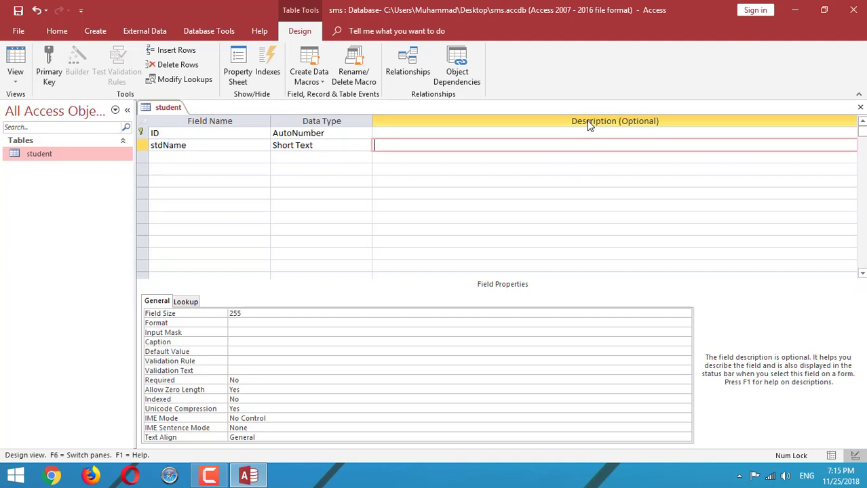
# Add a field named fatherName below stdName with the Short Text data type
pyautogui.click(205, 162)
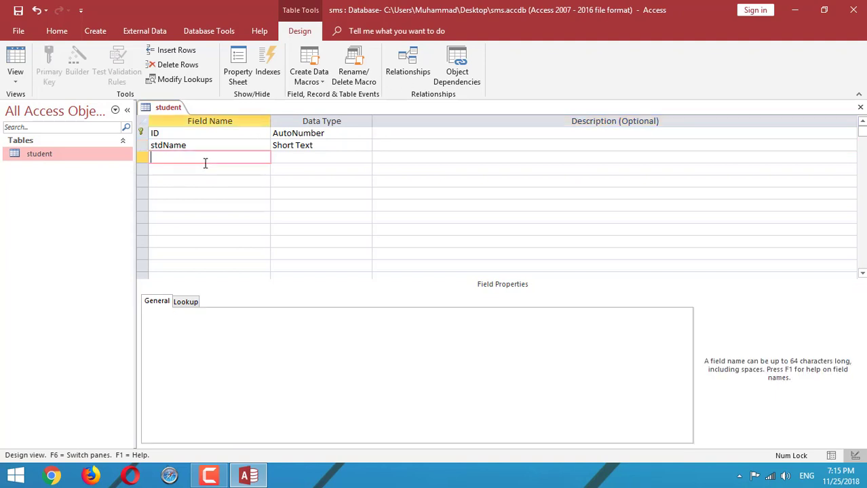
pyautogui.write('fatherName')
pyautogui.click(292, 157)
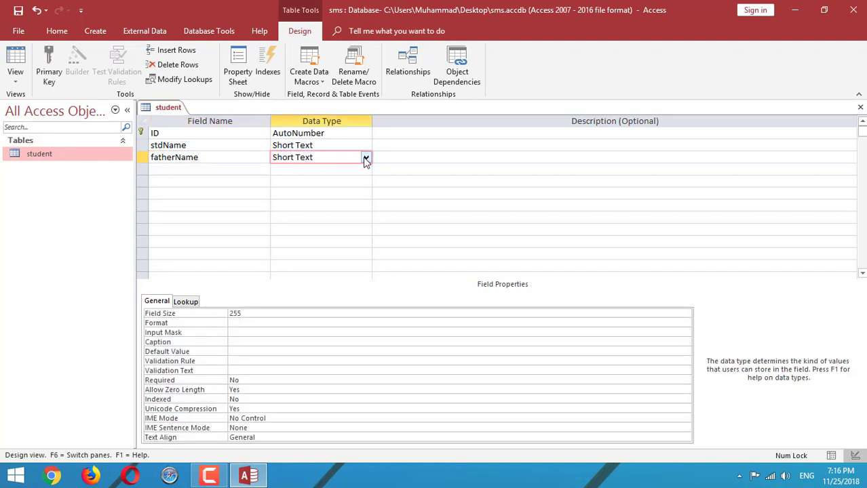
pyautogui.click(366, 157)
pyautogui.click(366, 157)
# Add a field named dob below fatherName with the Date/Time data type
pyautogui.click(166, 170)
pyautogui.write('dob')
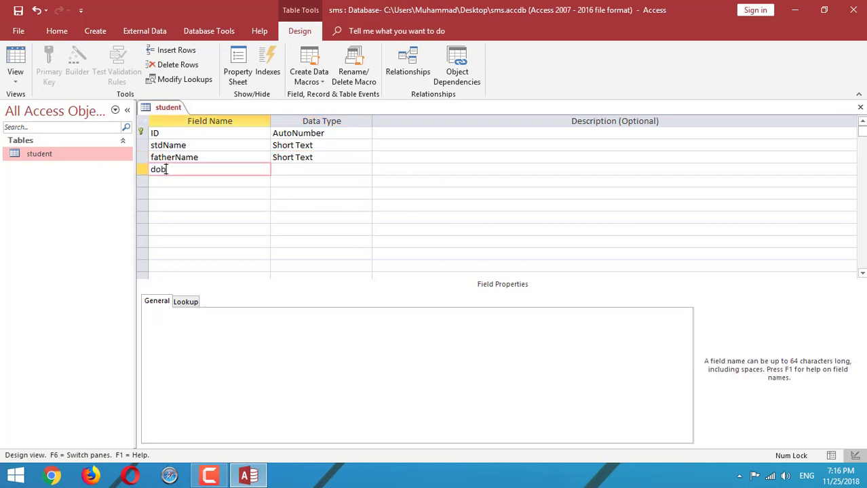
pyautogui.click(284, 170)
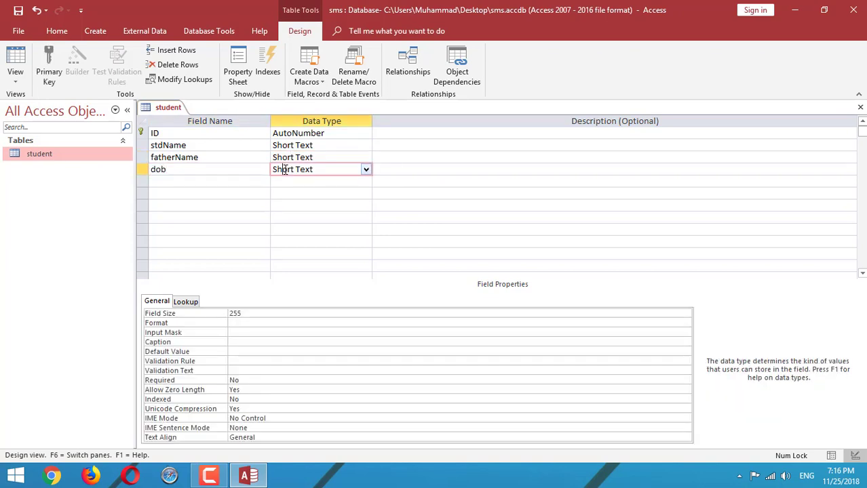
pyautogui.click(367, 171)
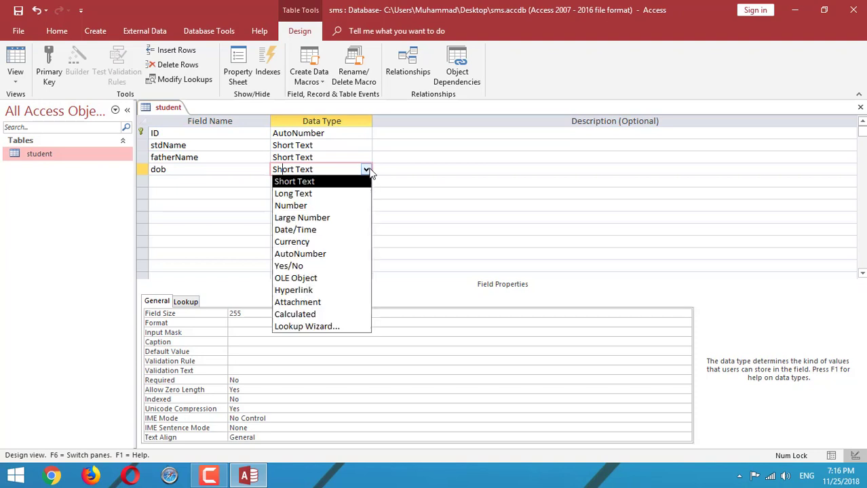
pyautogui.click(315, 231)
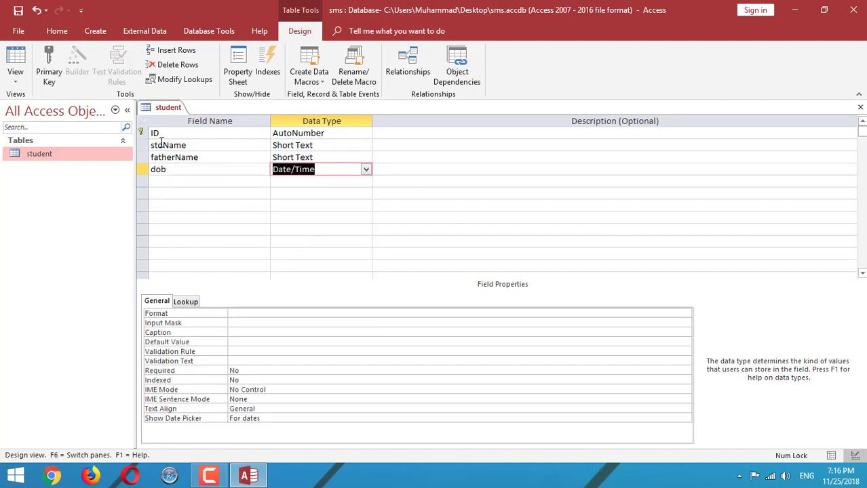
pyautogui.click(198, 169)
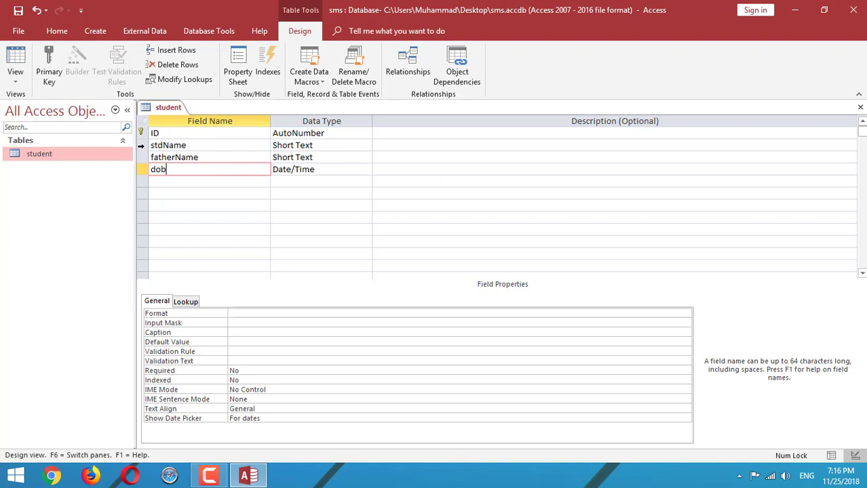
# Insert a row above stdName and define it as a rollNo field with the Number data type
pyautogui.click(141, 145)
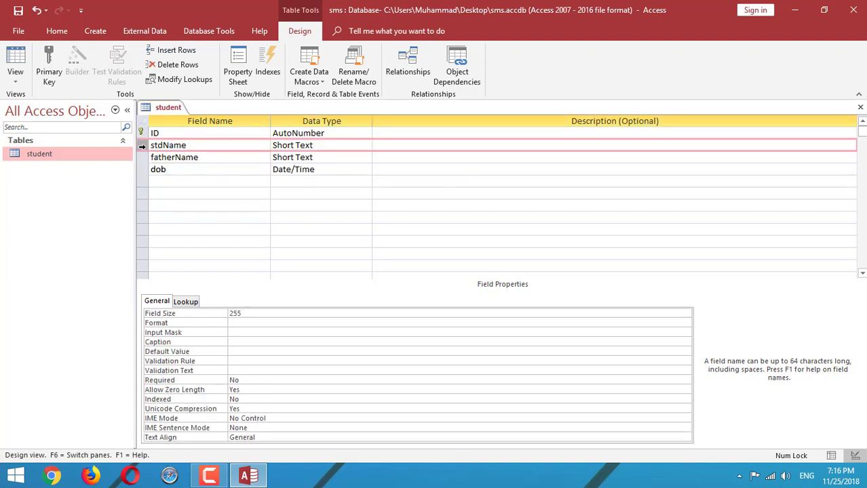
pyautogui.rightClick(143, 149)
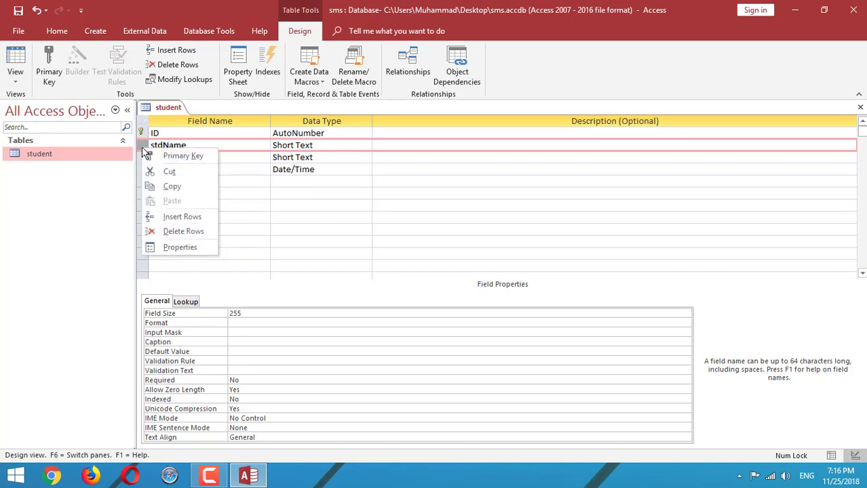
pyautogui.click(171, 218)
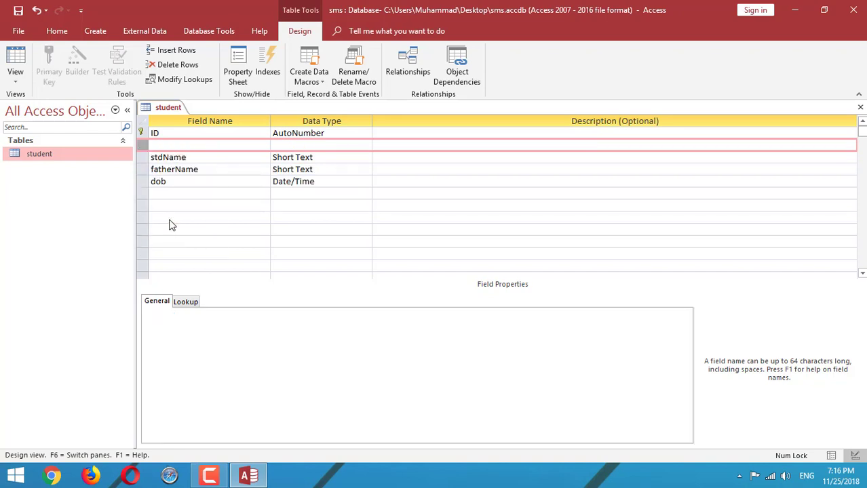
pyautogui.click(181, 146)
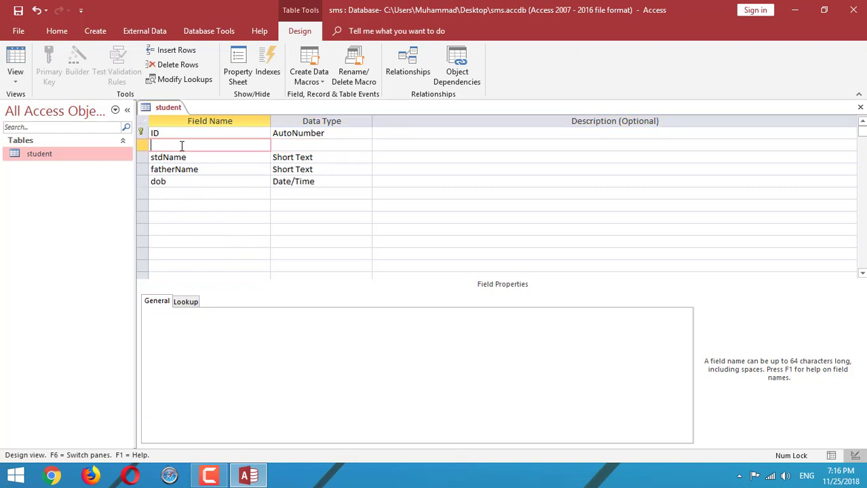
pyautogui.write('rollNo')
pyautogui.click(296, 144)
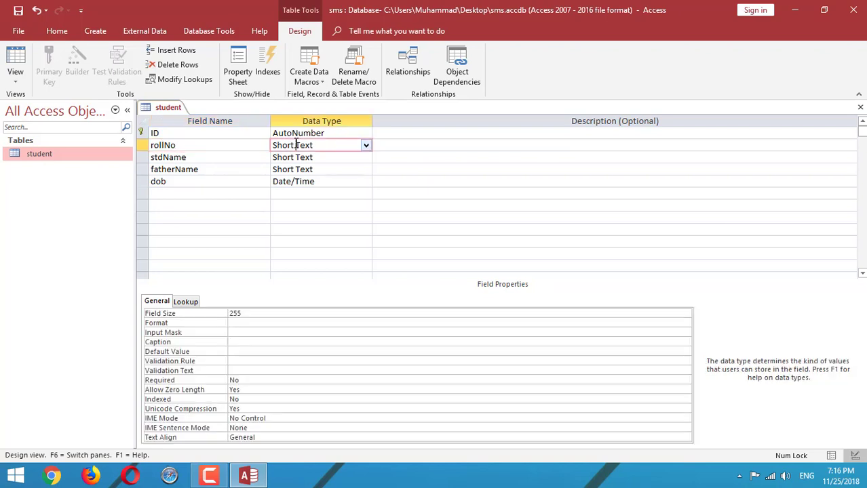
pyautogui.click(367, 146)
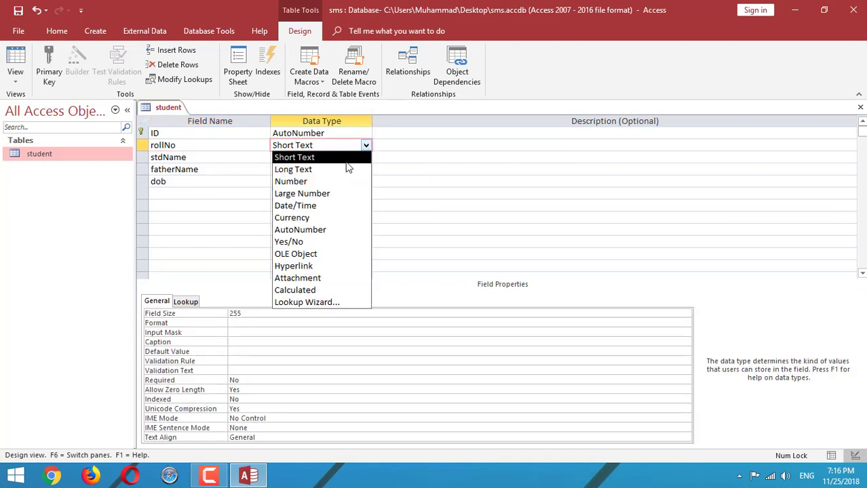
pyautogui.click(323, 182)
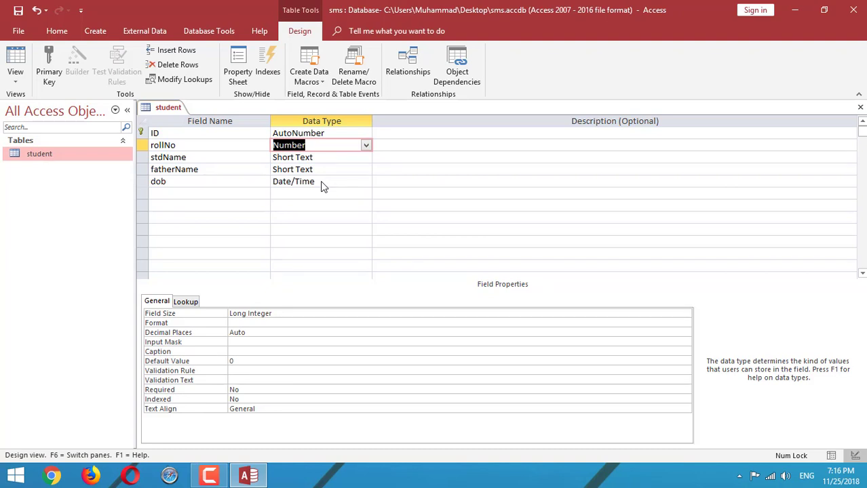
# Save the student table's design and switch the table to Datasheet View
pyautogui.rightClick(168, 112)
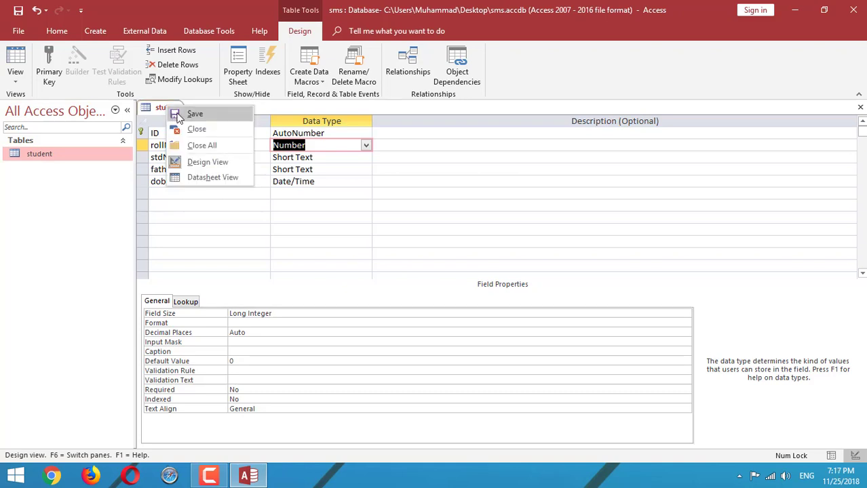
pyautogui.click(179, 116)
pyautogui.rightClick(170, 112)
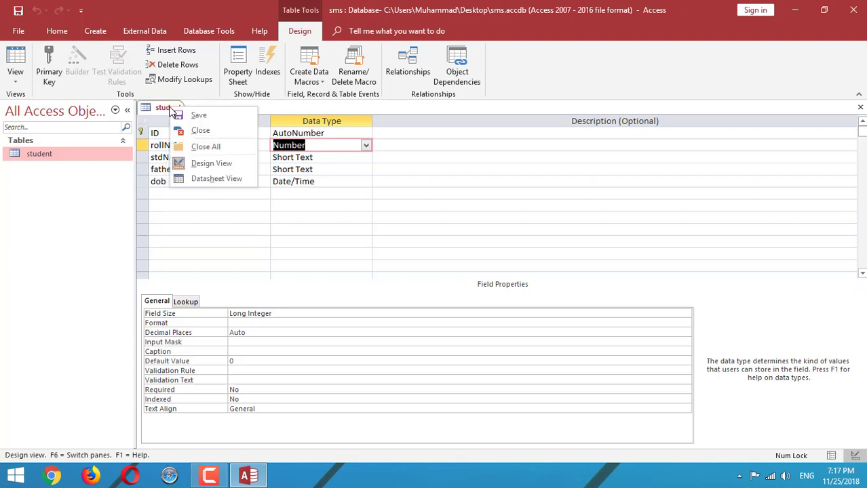
pyautogui.click(15, 74)
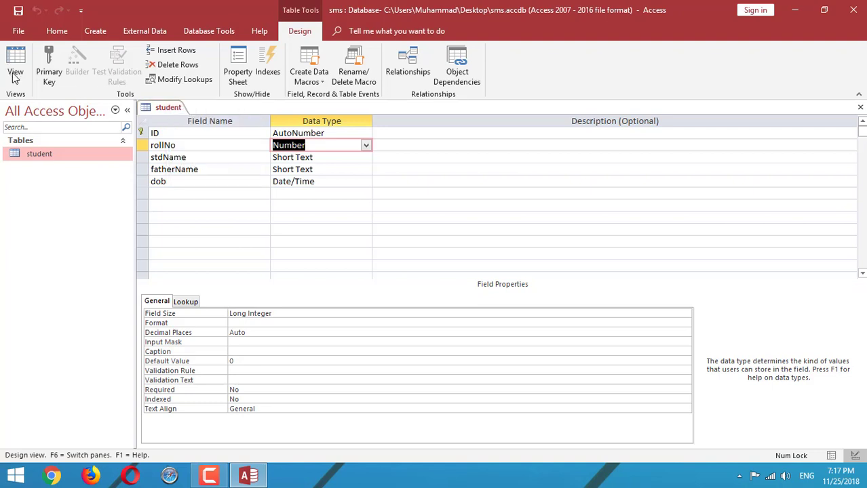
pyautogui.click(15, 77)
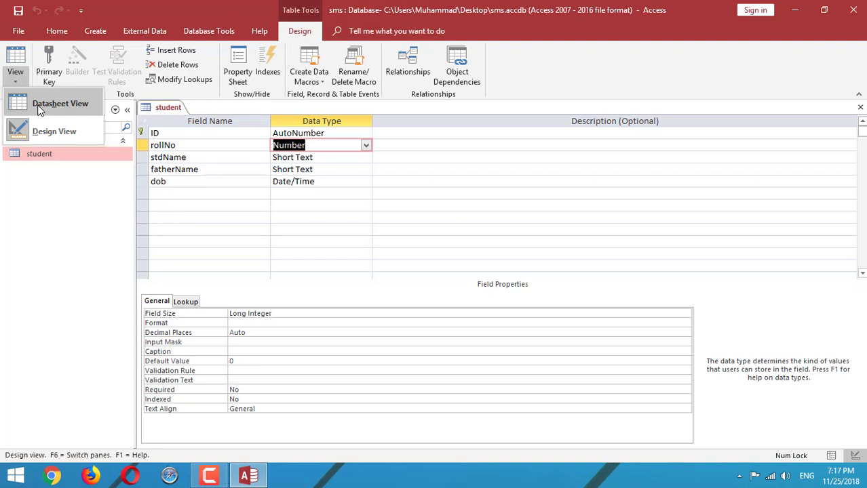
pyautogui.click(40, 108)
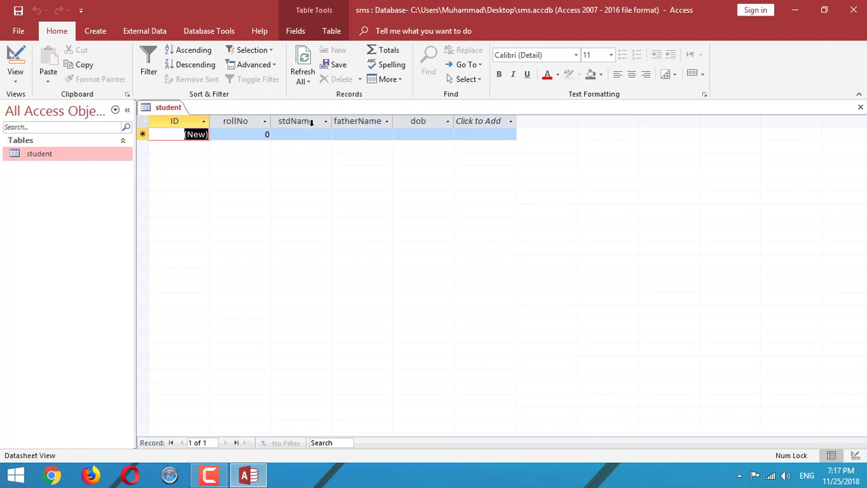
# Start the first student record with rollNo 1, and enter the student's name and the father's name
pyautogui.click(267, 135)
pyautogui.write('1')
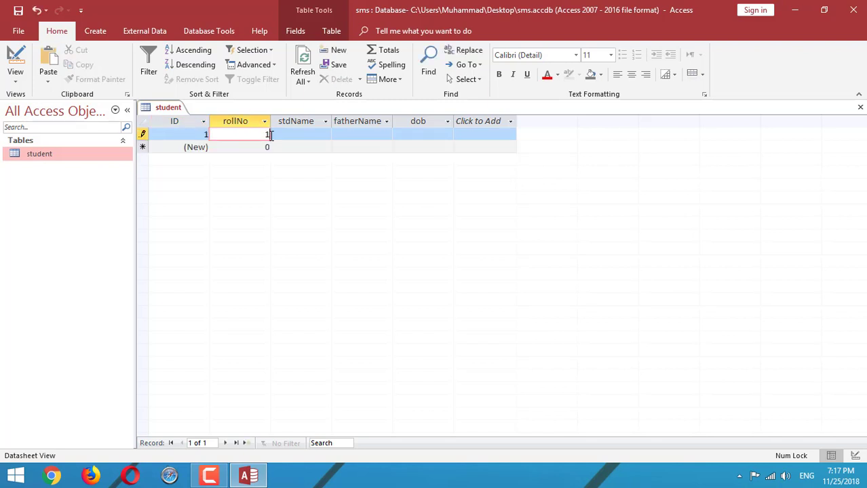
pyautogui.press('Tab')
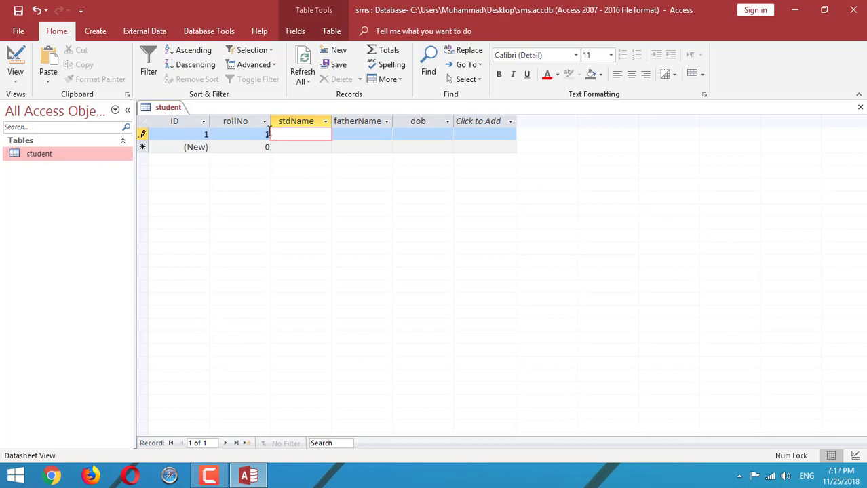
pyautogui.write('Ali')
pyautogui.press('Tab')
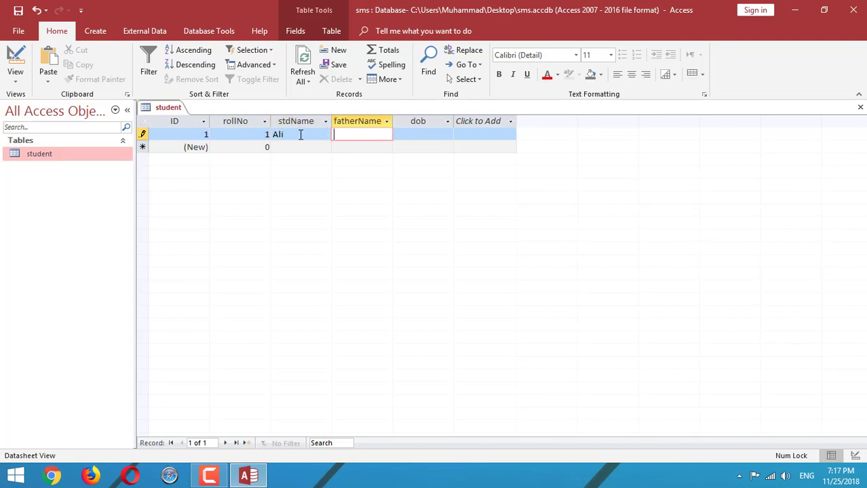
pyautogui.write('Hassan')
pyautogui.press('Tab')
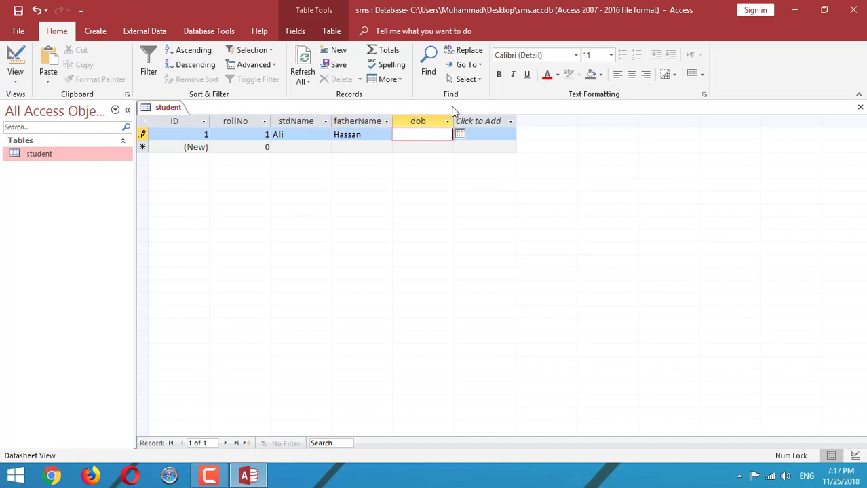
# Pick the student's date of birth from the calendar in the first record's dob field
pyautogui.click(460, 135)
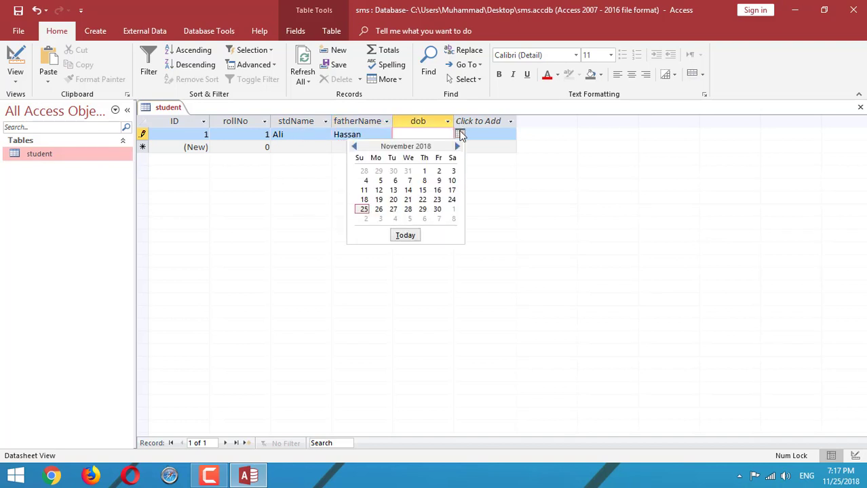
pyautogui.click(354, 148)
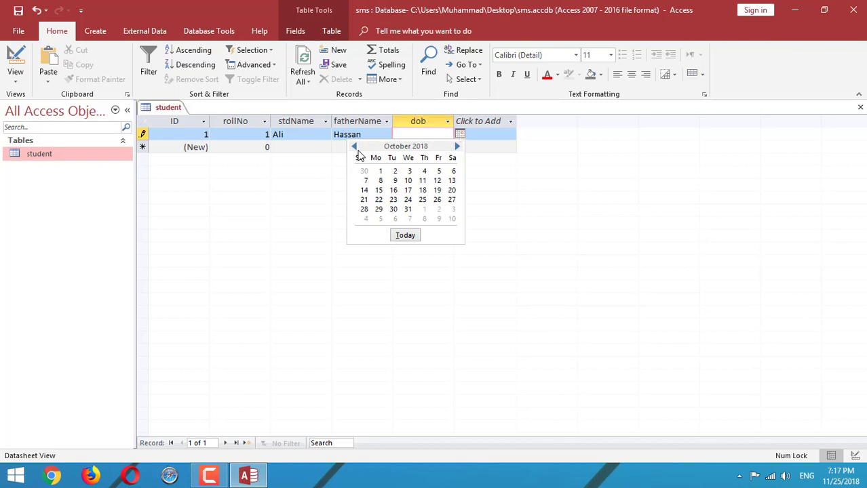
pyautogui.click(380, 173)
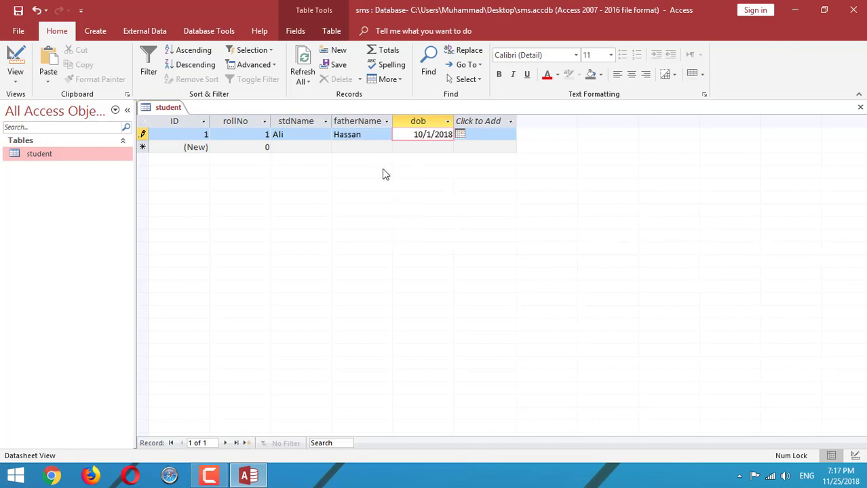
# Add a second student record with rollNo 23, and enter the student's name and the father's name
pyautogui.click(268, 148)
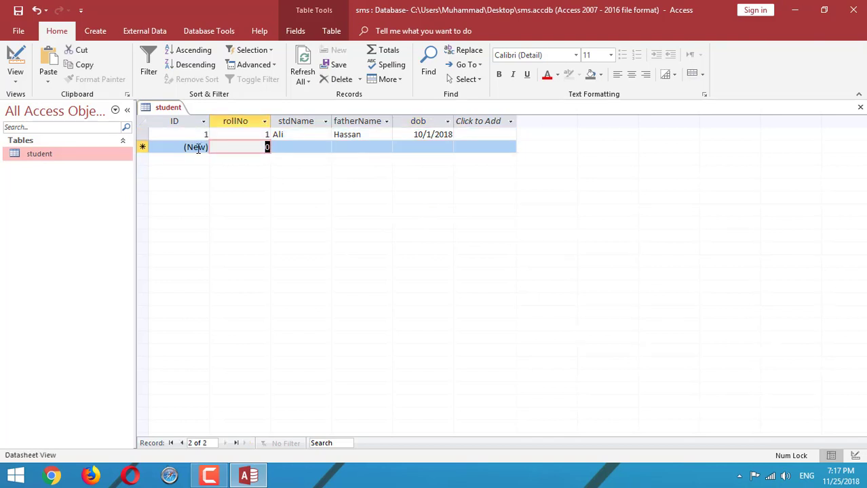
pyautogui.write('23')
pyautogui.click(311, 149)
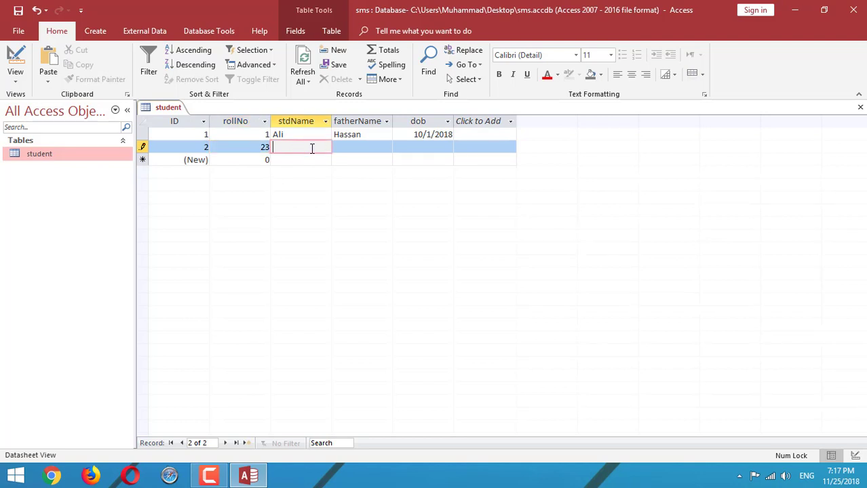
pyautogui.write('Hashim')
pyautogui.press('Tab')
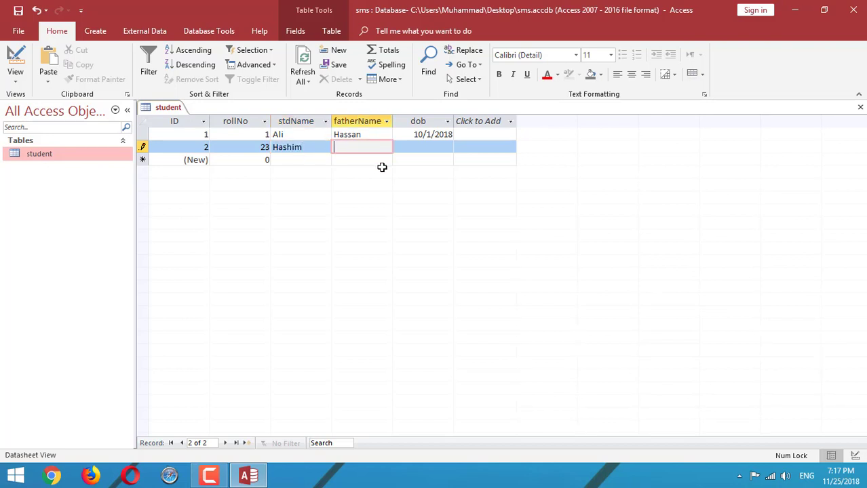
pyautogui.write('Ahmed')
pyautogui.press('Tab')
# Pick the date of birth from the calendar for the record with rollNo 23, and save the record
pyautogui.click(441, 145)
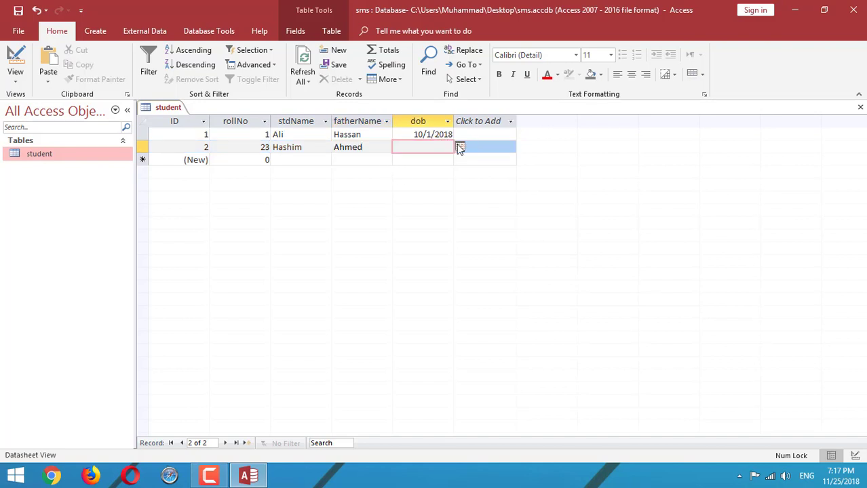
pyautogui.click(460, 147)
pyautogui.click(353, 159)
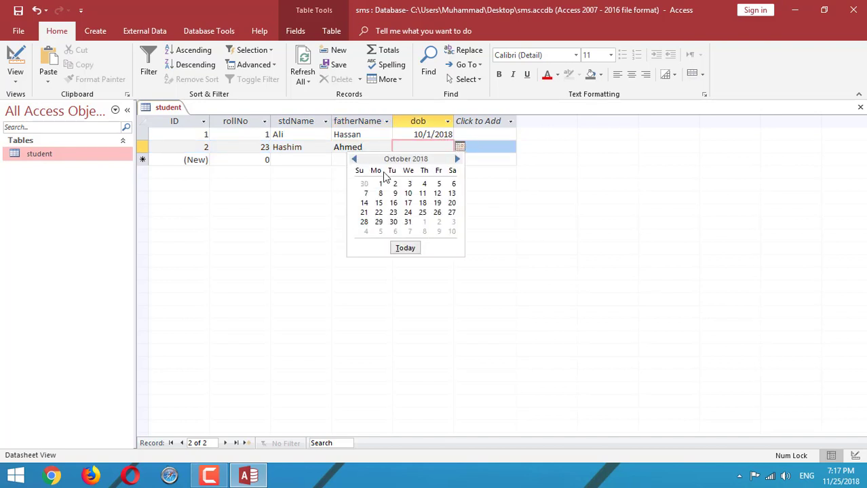
pyautogui.click(380, 185)
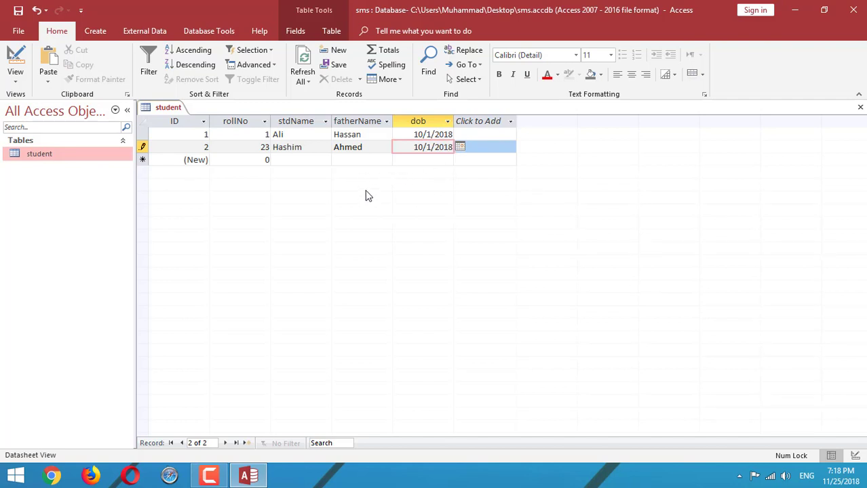
pyautogui.hotkey('ctrl', 's')
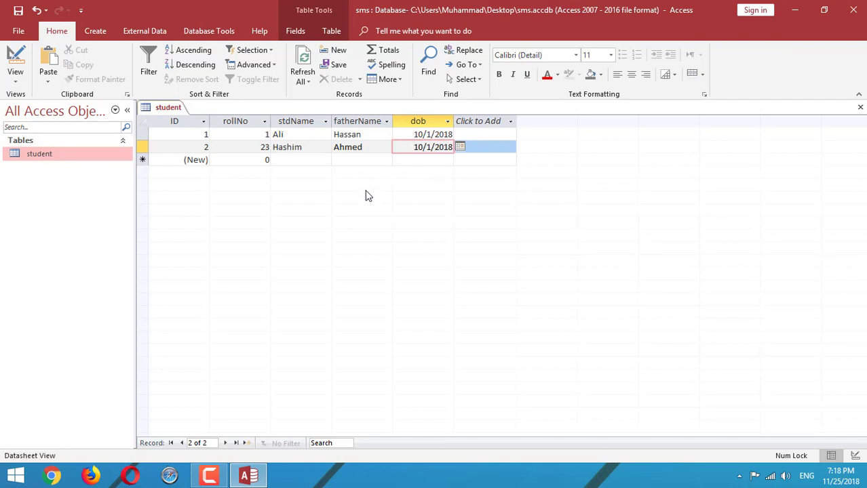